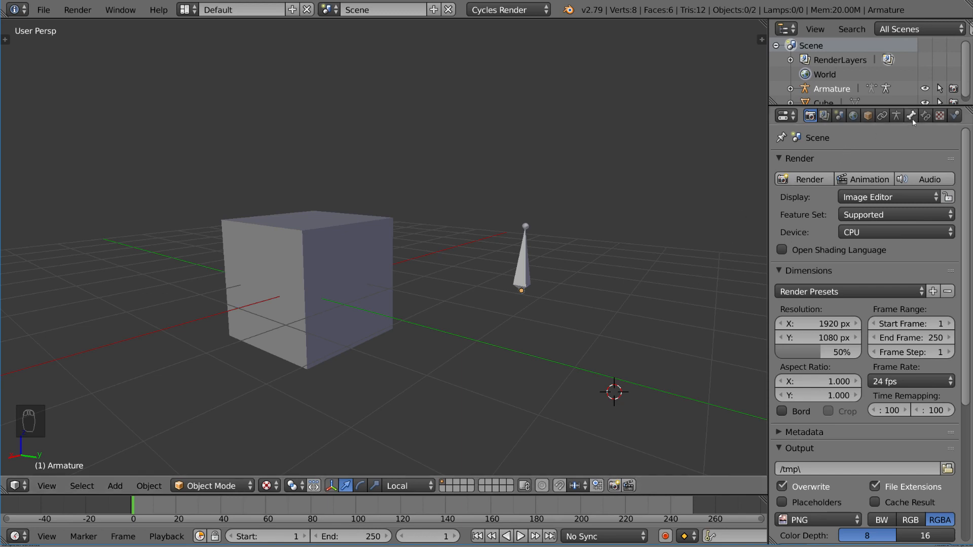
# Put the armature in Pose Mode and add a Transformation bone constraint to its bone
pyautogui.click(926, 117)
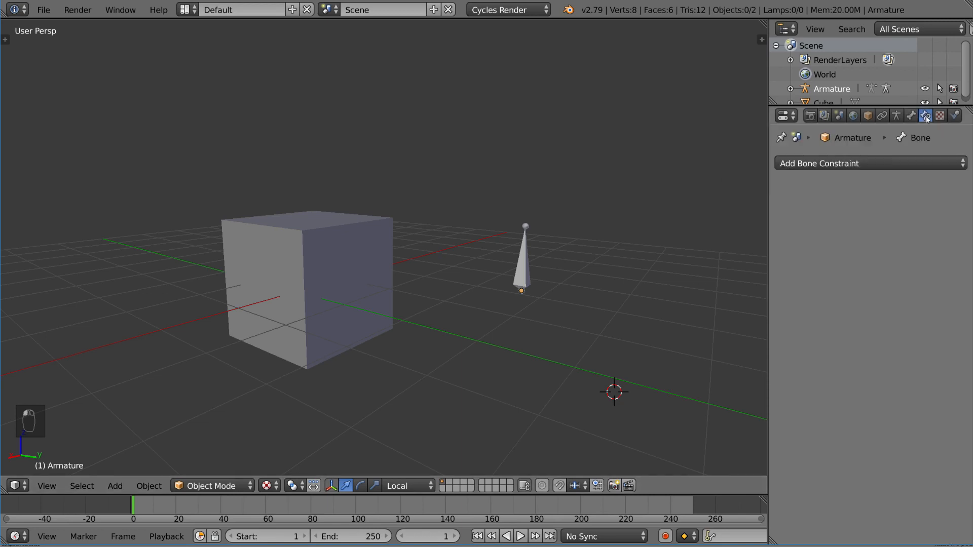
pyautogui.rightClick(521, 280)
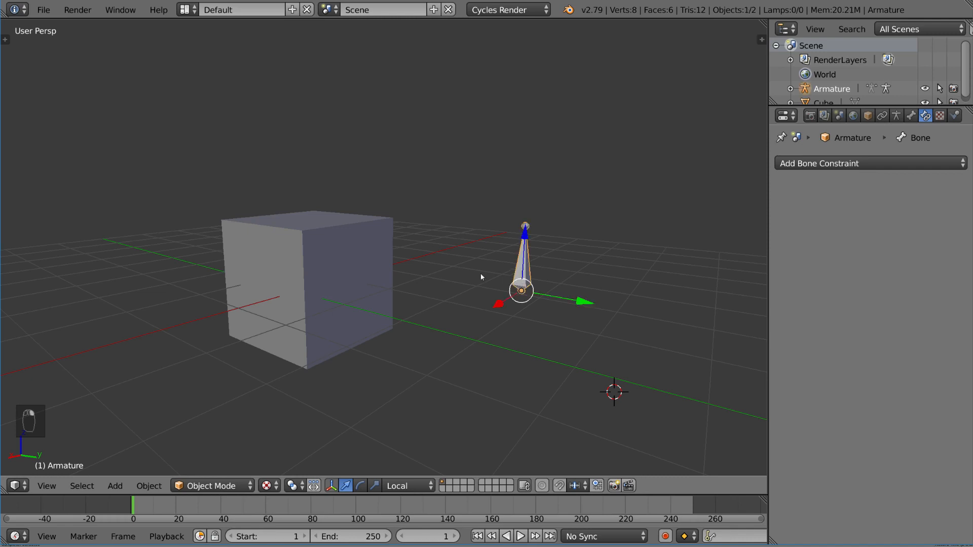
pyautogui.hotkey('ctrl', 'Tab')
pyautogui.rightClick(502, 278)
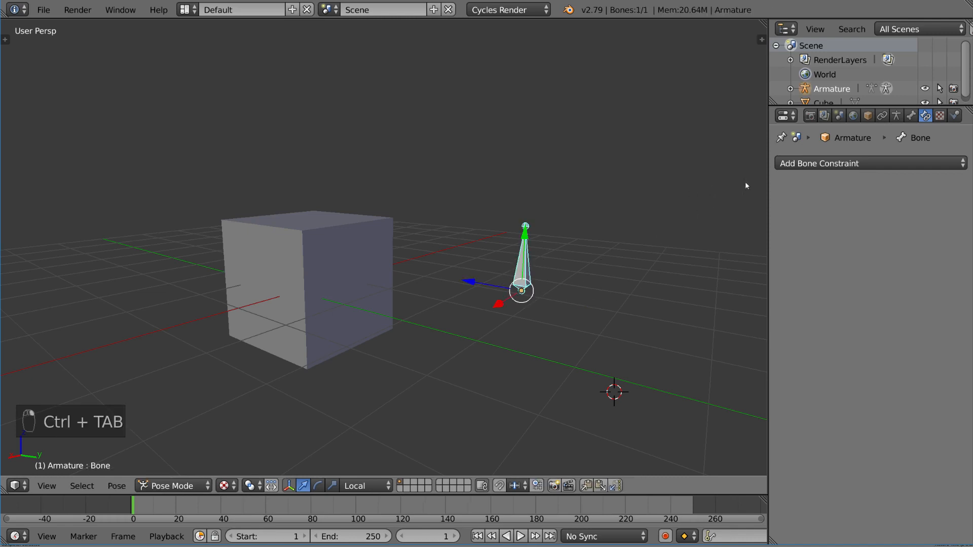
pyautogui.click(906, 164)
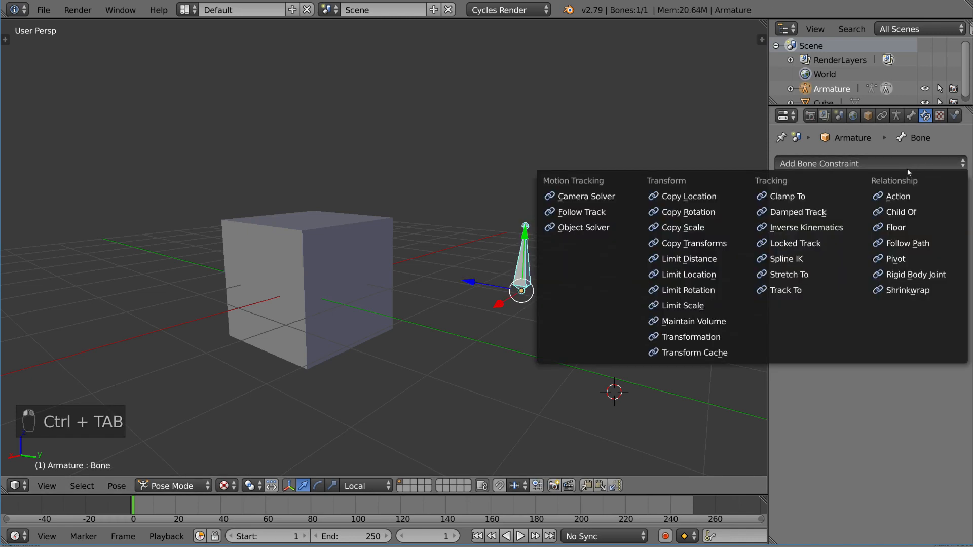
pyautogui.click(735, 338)
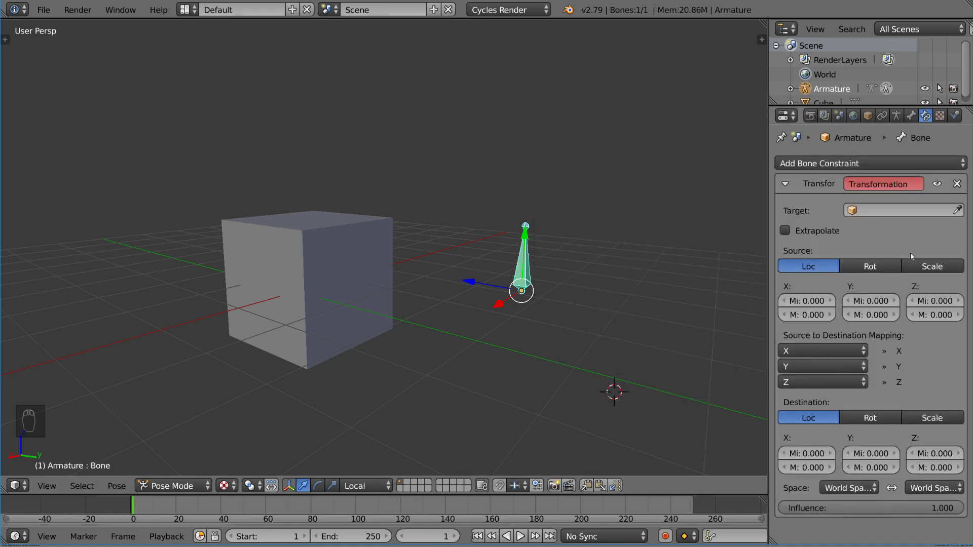
# Set the Cube as the target of the bone's Transformation constraint
pyautogui.moveTo(658, 283); pyautogui.dragTo(601, 292, button='middle')
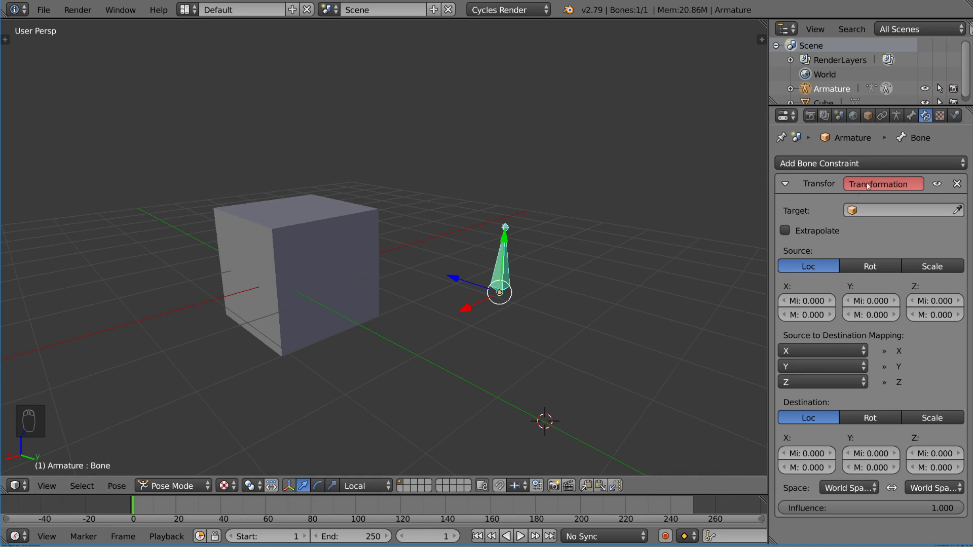
pyautogui.click(957, 209)
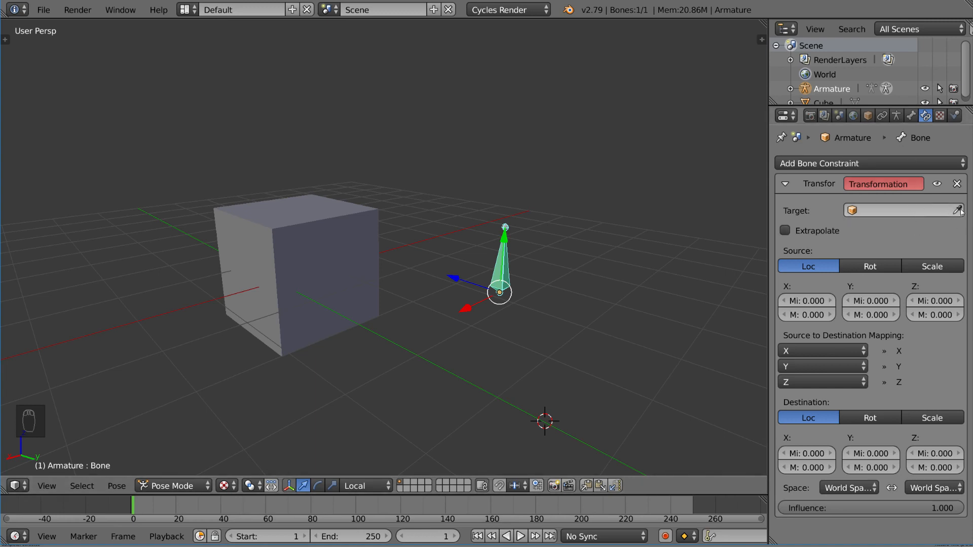
pyautogui.click(284, 241)
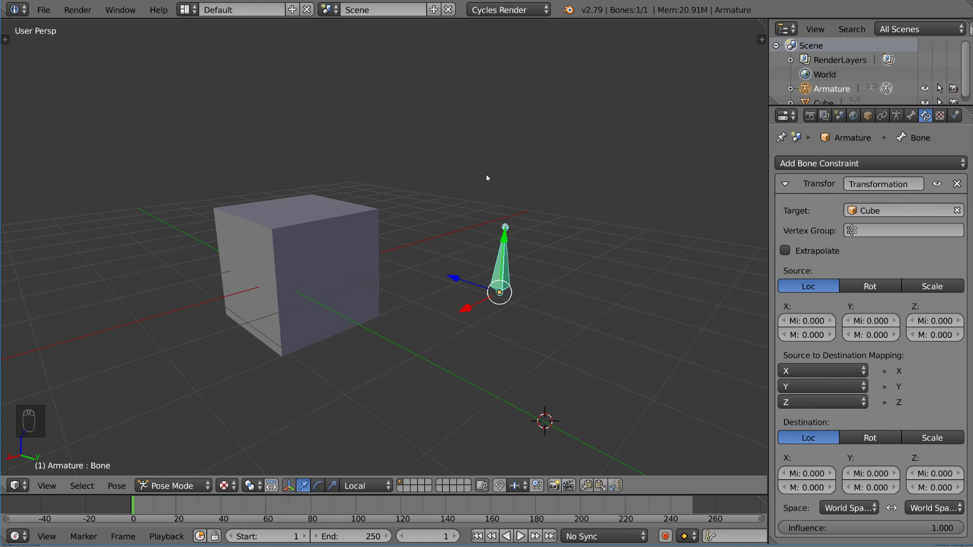
# Try the Armature as the constraint's target, viewing its bone choices, and return the target to the Cube
pyautogui.click(957, 210)
pyautogui.click(958, 210)
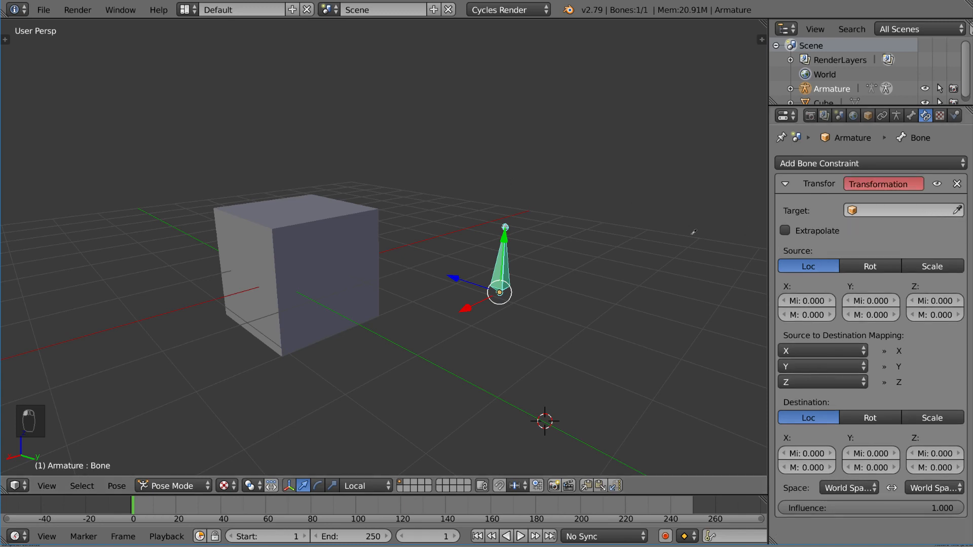
pyautogui.click(501, 239)
pyautogui.click(890, 234)
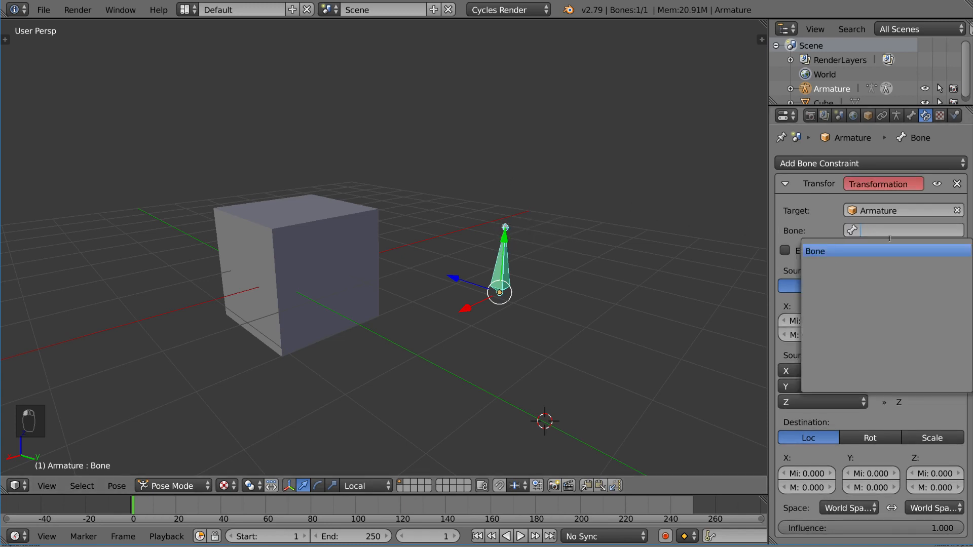
pyautogui.click(845, 253)
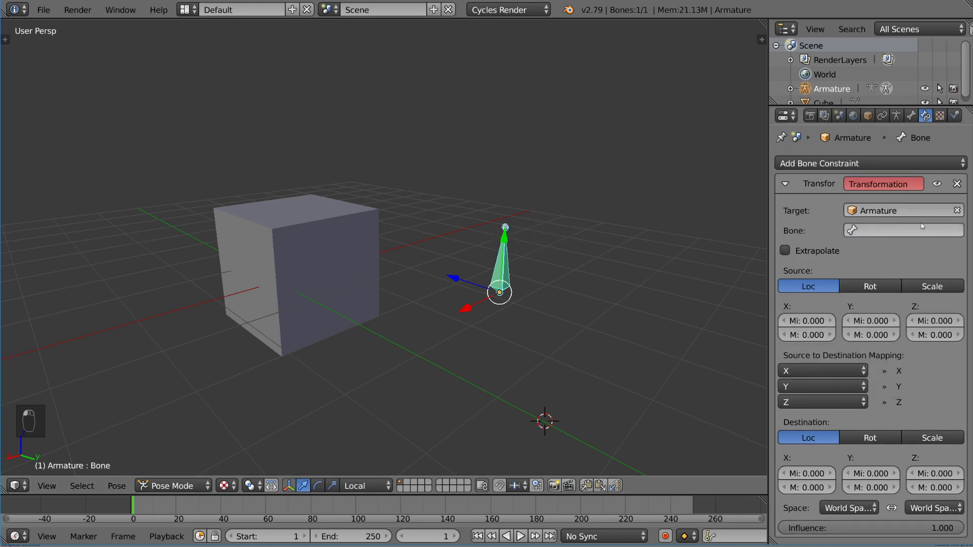
pyautogui.click(957, 211)
pyautogui.click(957, 210)
pyautogui.click(360, 233)
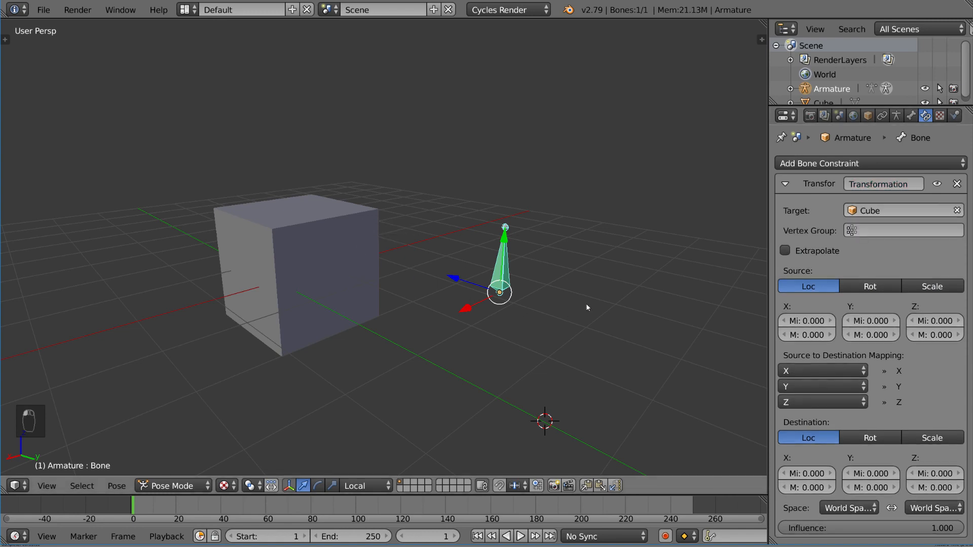
# Set the constraint's Destination type to Rot
pyautogui.moveTo(580, 248); pyautogui.dragTo(632, 309, button='middle')
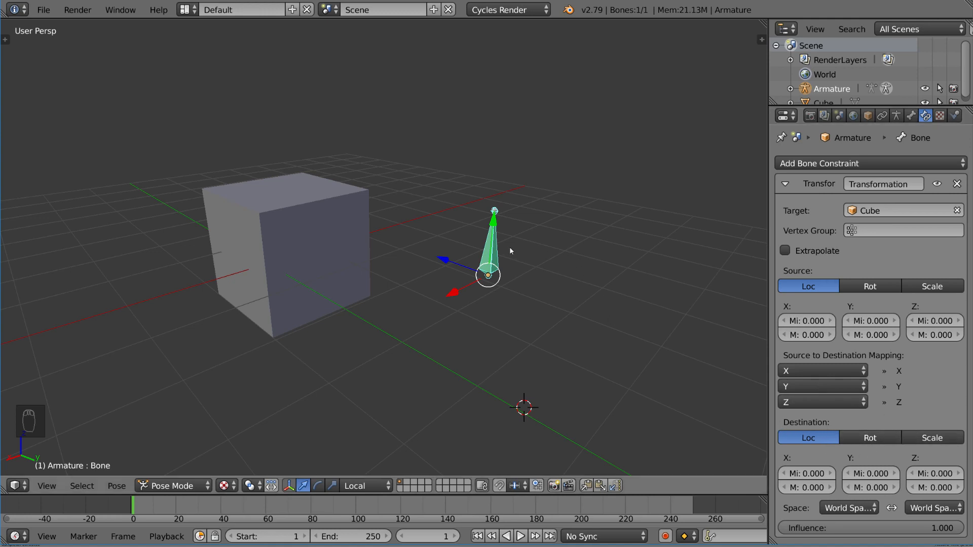
pyautogui.click(869, 438)
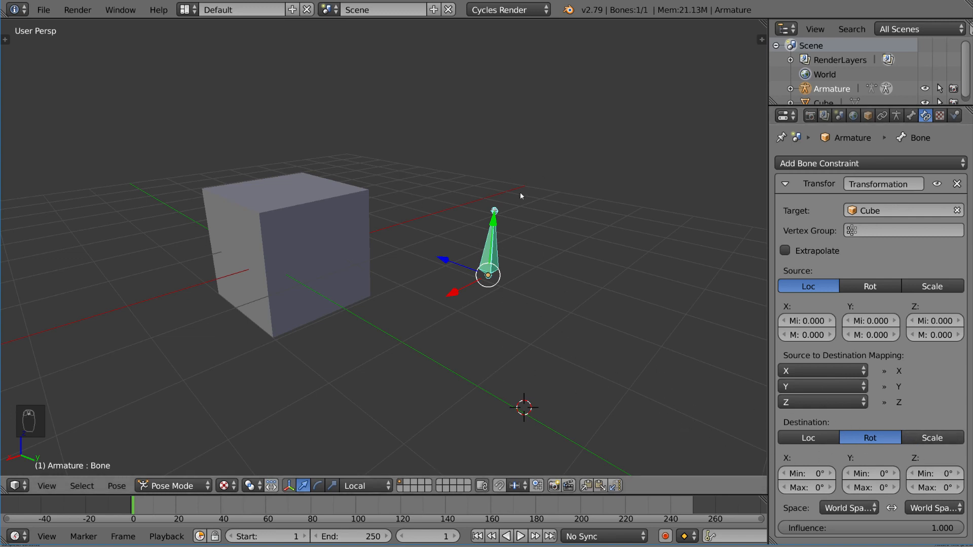
# Test moving and rotating the cube, cancel each transform, and reselect the bone
pyautogui.rightClick(351, 230)
pyautogui.press('g')
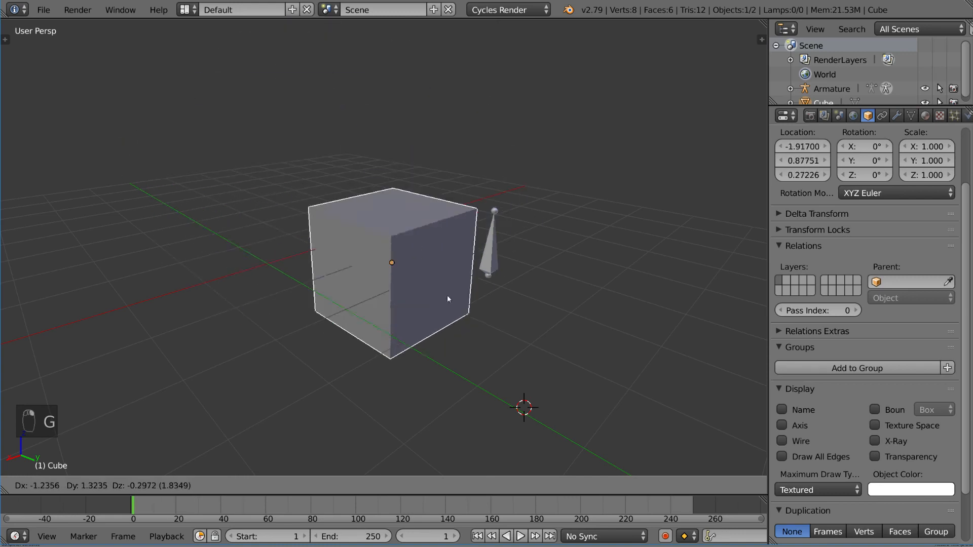
pyautogui.rightClick(397, 172)
pyautogui.press('g')
pyautogui.rightClick(472, 219)
pyautogui.rightClick(507, 249)
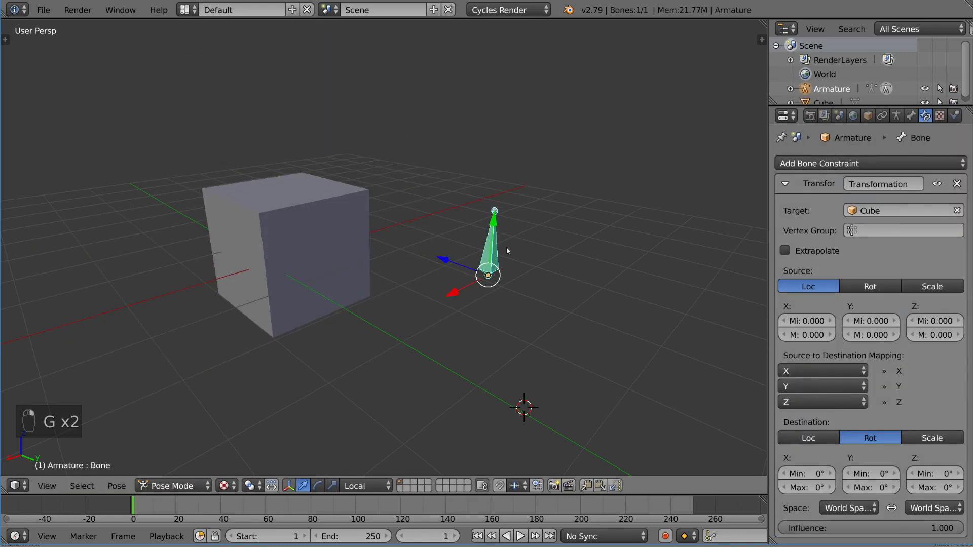
pyautogui.rightClick(261, 247)
pyautogui.press('r')
pyautogui.press('r')
pyautogui.rightClick(431, 228)
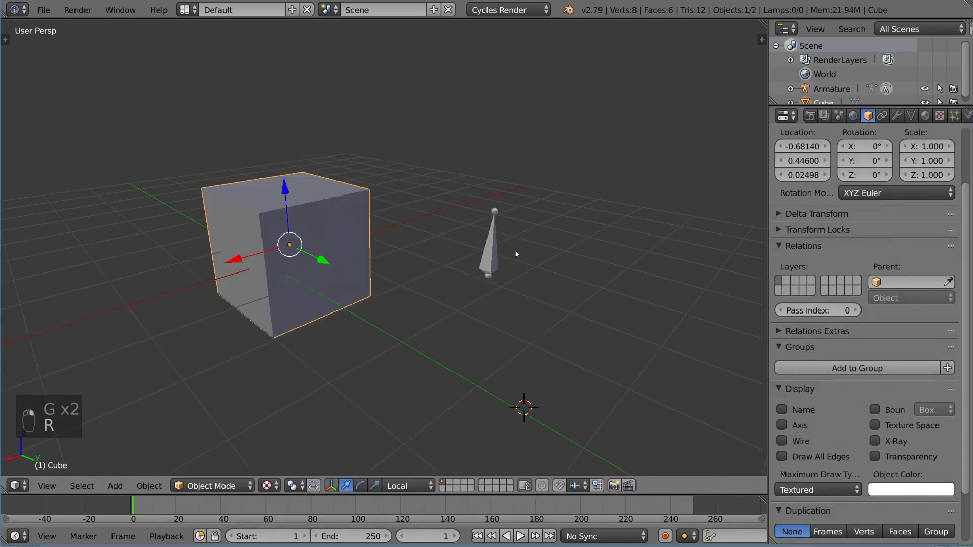
pyautogui.rightClick(508, 255)
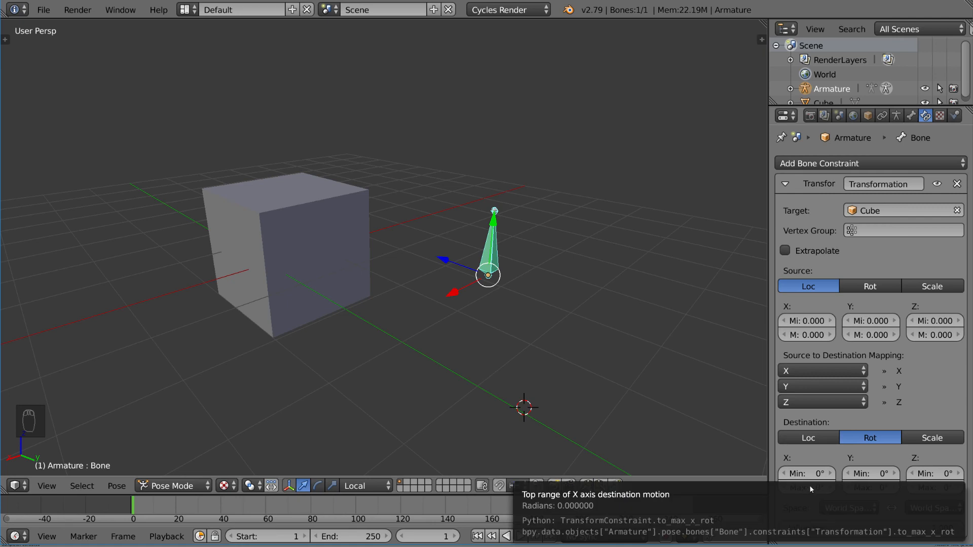
# Compare the Destination types, keep Rot, and set the X, Y and Z maximum rotations to 360°
pyautogui.click(821, 437)
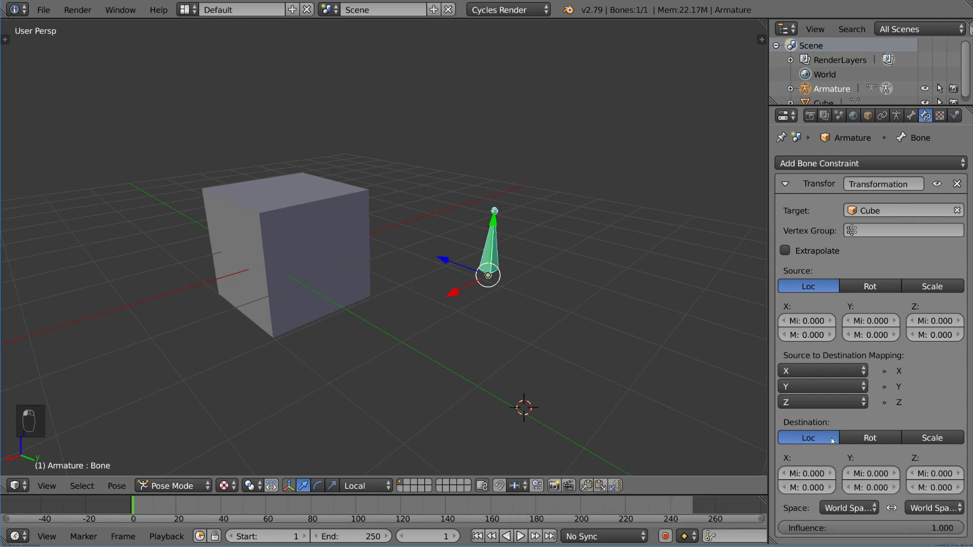
pyautogui.click(908, 437)
pyautogui.click(886, 439)
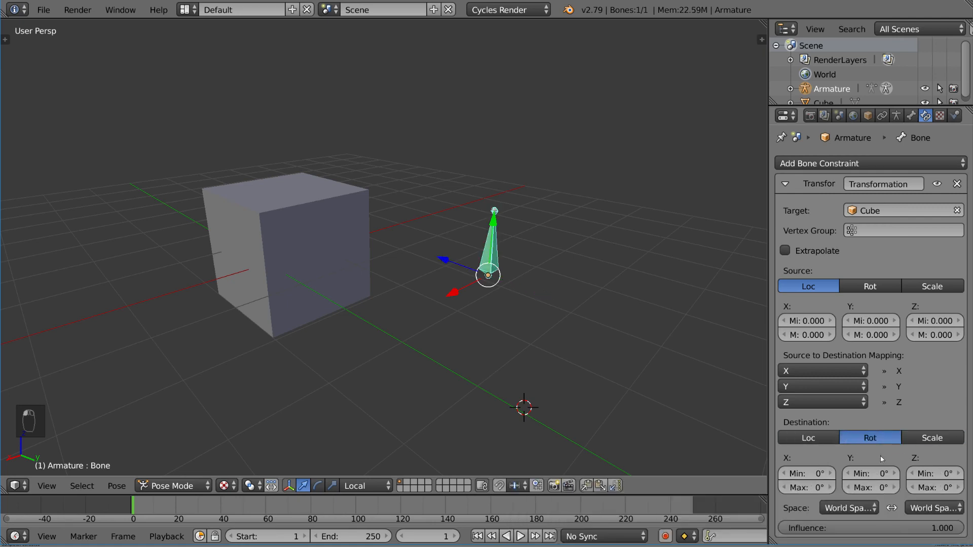
pyautogui.click(807, 484)
pyautogui.write('360')
pyautogui.press('Return')
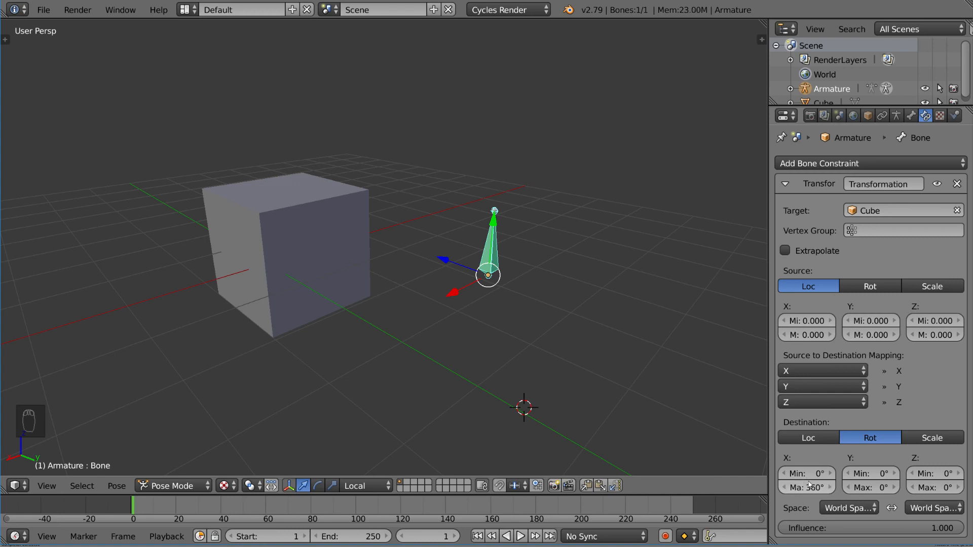
pyautogui.hotkey('ctrl', 'c')
pyautogui.hotkey('ctrl', 'v')
pyautogui.hotkey('ctrl', 'v')
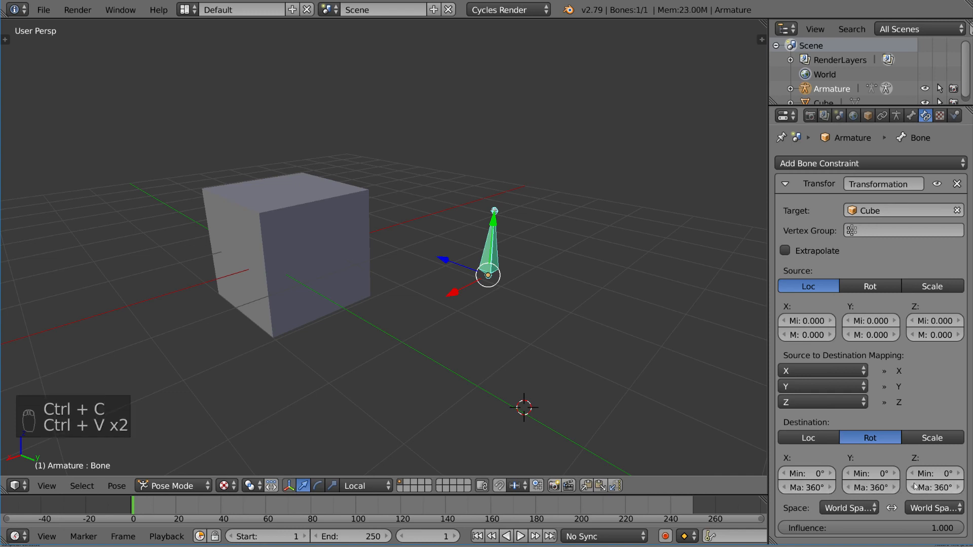
# Test the bone's reaction by moving the cube from several view angles and rotating it, cancelling every transform and reselecting the bone
pyautogui.rightClick(362, 268)
pyautogui.press('g')
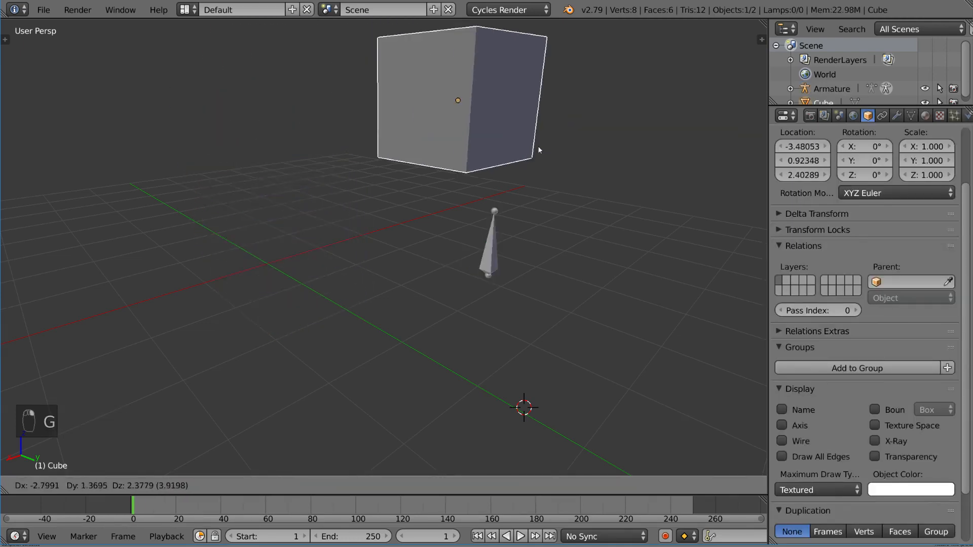
pyautogui.rightClick(538, 150)
pyautogui.moveTo(522, 213); pyautogui.dragTo(448, 291, button='middle')
pyautogui.press('g')
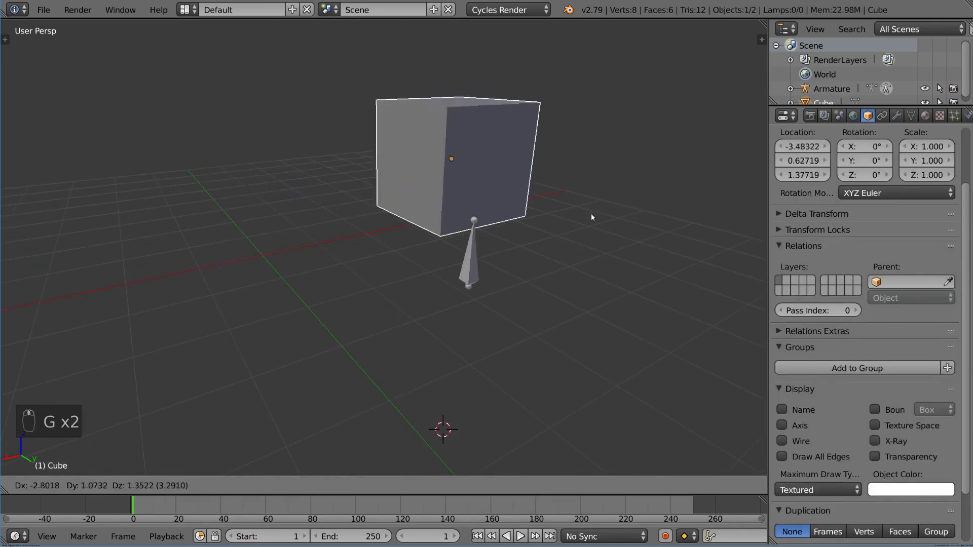
pyautogui.rightClick(499, 238)
pyautogui.moveTo(489, 227); pyautogui.dragTo(552, 251, button='middle')
pyautogui.press('g')
pyautogui.rightClick(590, 258)
pyautogui.press('g')
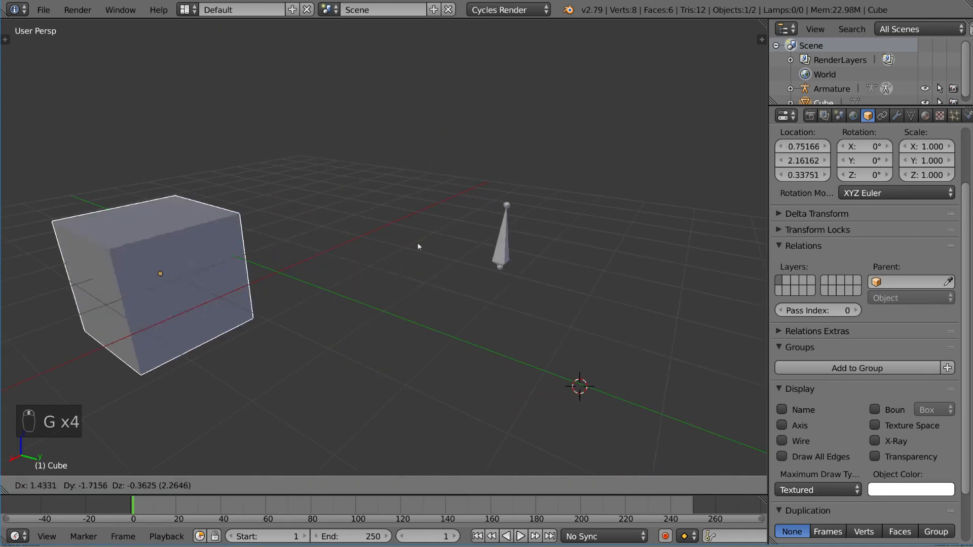
pyautogui.click(516, 251)
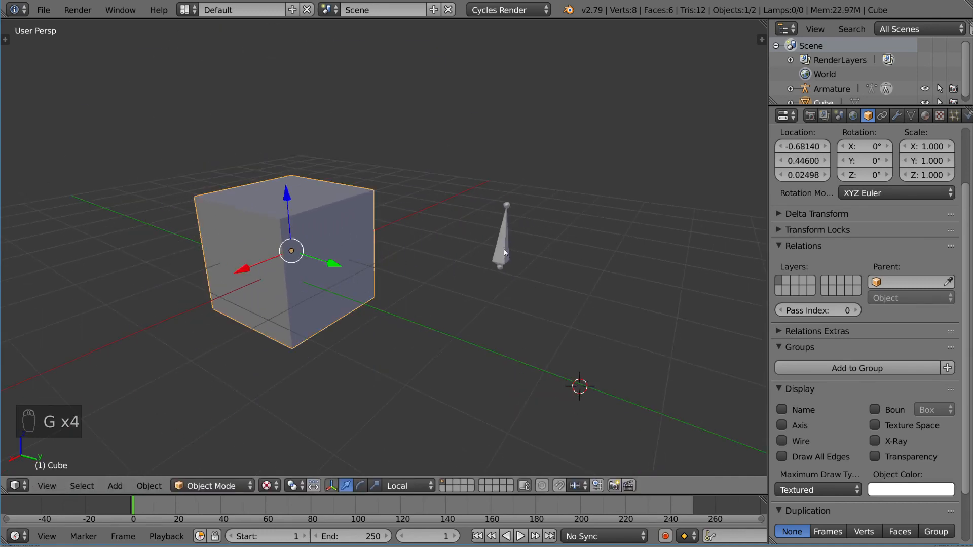
pyautogui.press('r')
pyautogui.rightClick(509, 247)
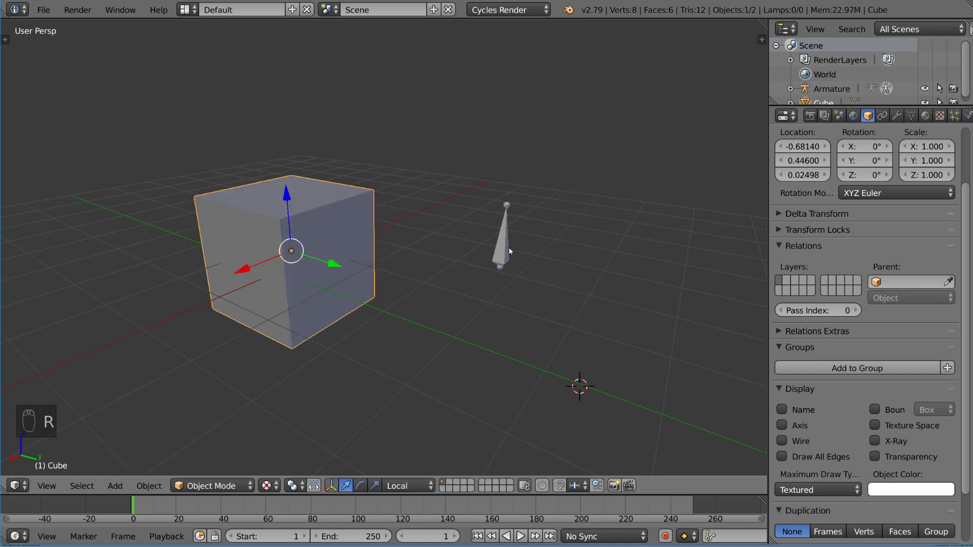
pyautogui.rightClick(509, 247)
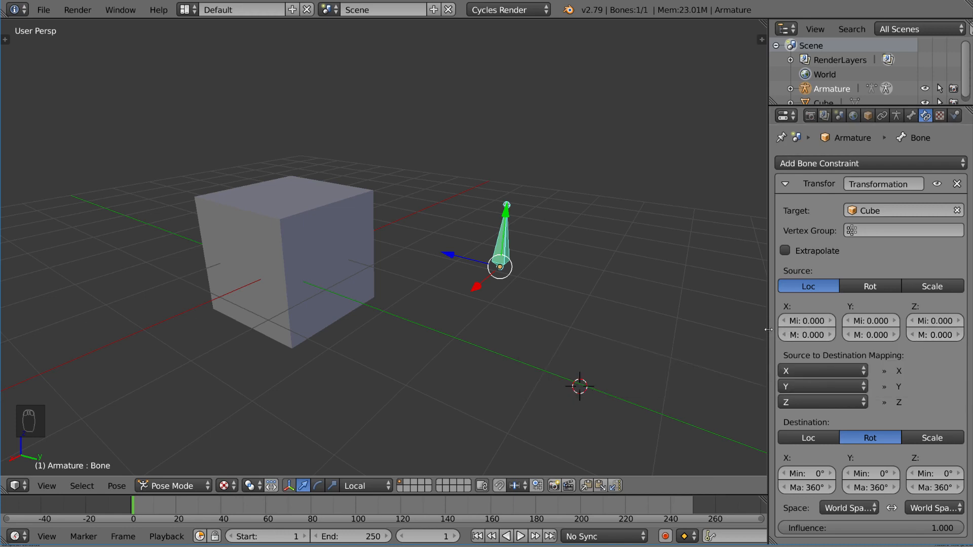
# Widen the constraint settings area and set the Source Loc X maximum and both Y and Z limits to 1
pyautogui.moveTo(768, 329); pyautogui.dragTo(740, 330)
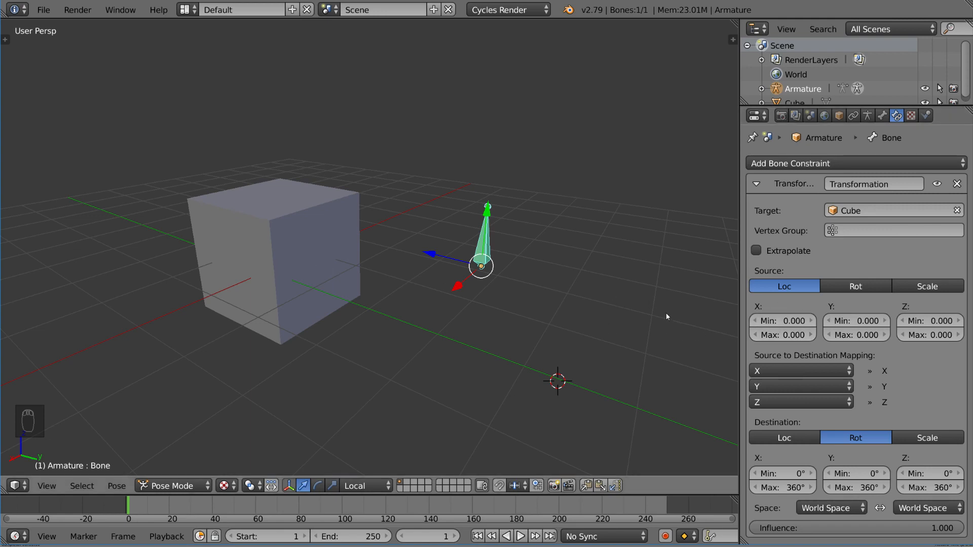
pyautogui.click(789, 335)
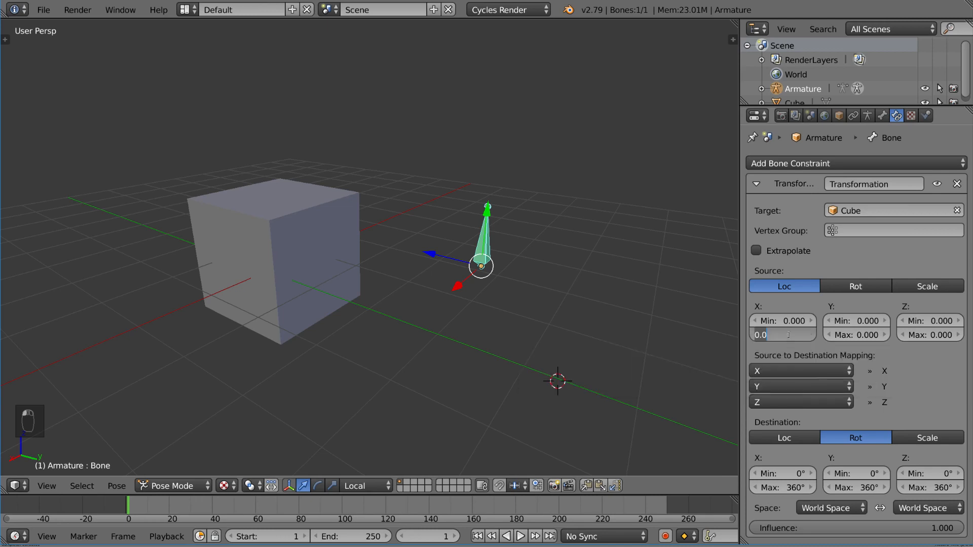
pyautogui.write('1')
pyautogui.press('Tab')
pyautogui.write('1')
pyautogui.press('Tab')
pyautogui.write('1')
pyautogui.press('Tab')
pyautogui.write('1')
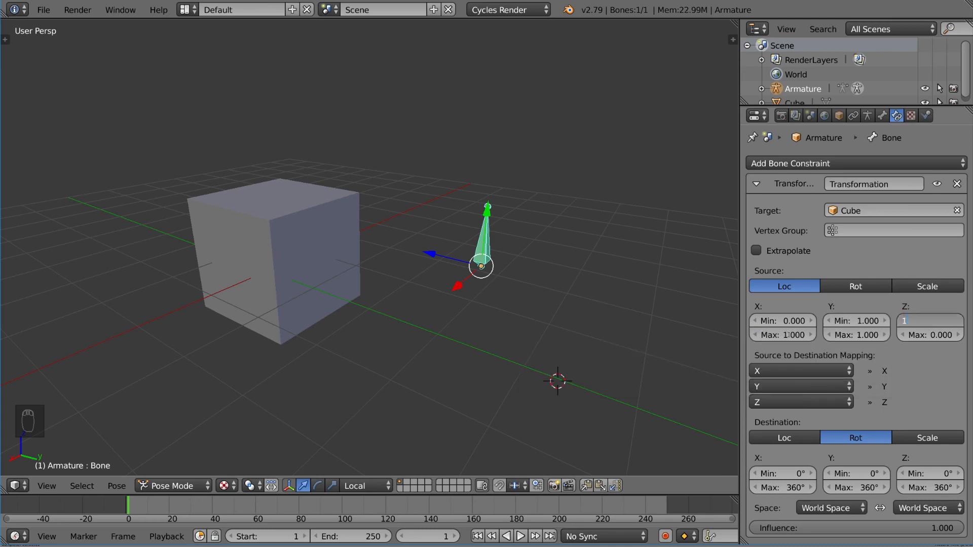
pyautogui.press('Tab')
pyautogui.write('1')
# Set the Source Loc minimum for Z and Y to 0
pyautogui.hotkey('shift', 'Tab')
pyautogui.write('0')
pyautogui.hotkey('shift', 'Tab')
pyautogui.hotkey('shift', 'Tab')
pyautogui.write('0')
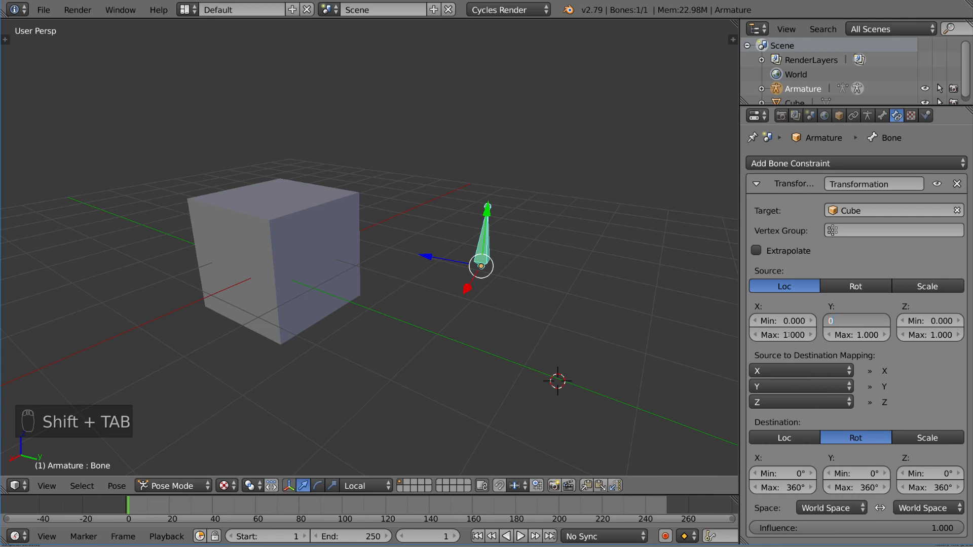
pyautogui.press('Return')
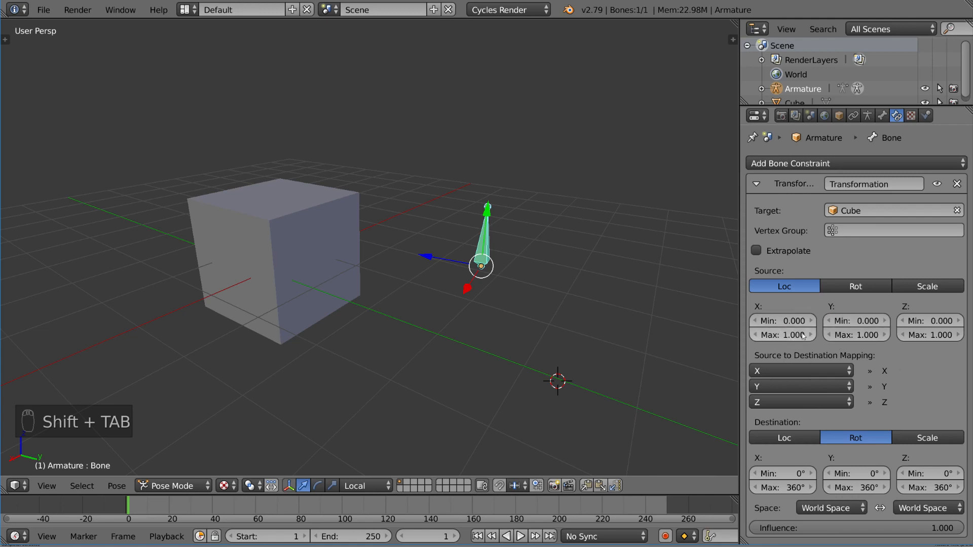
pyautogui.rightClick(298, 273)
pyautogui.moveTo(401, 311); pyautogui.dragTo(473, 385, button='middle')
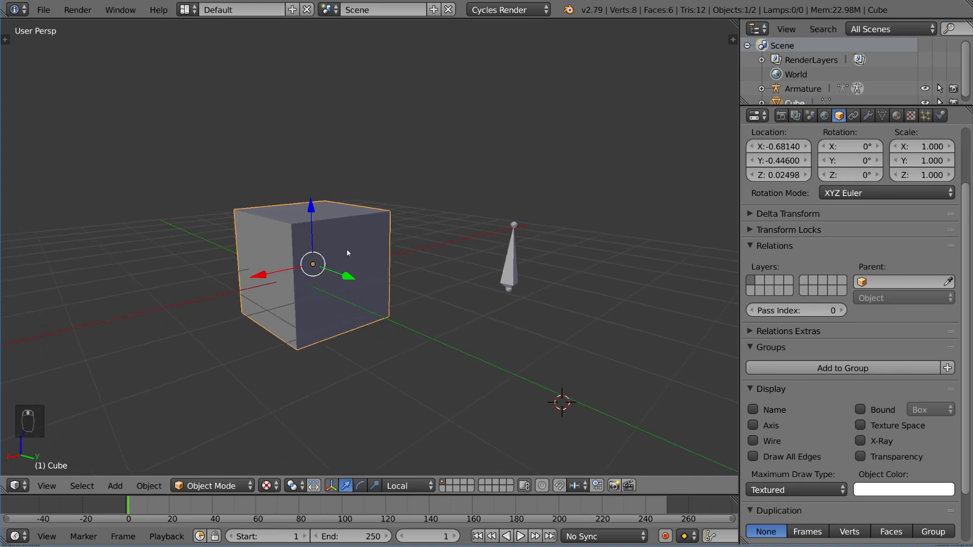
pyautogui.rightClick(509, 264)
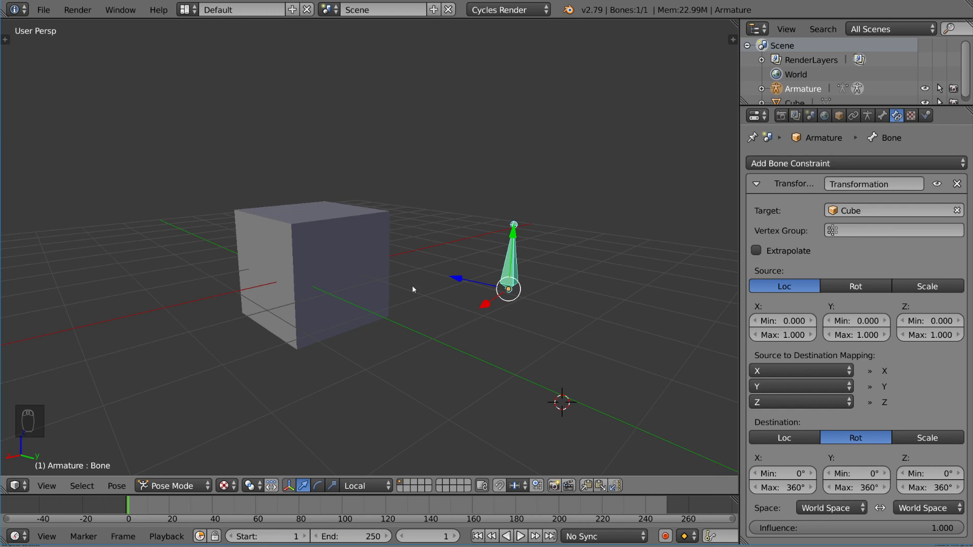
# Test the bone's reaction by moving the cube freely and along the global Z axis, cancelling the moves
pyautogui.rightClick(337, 284)
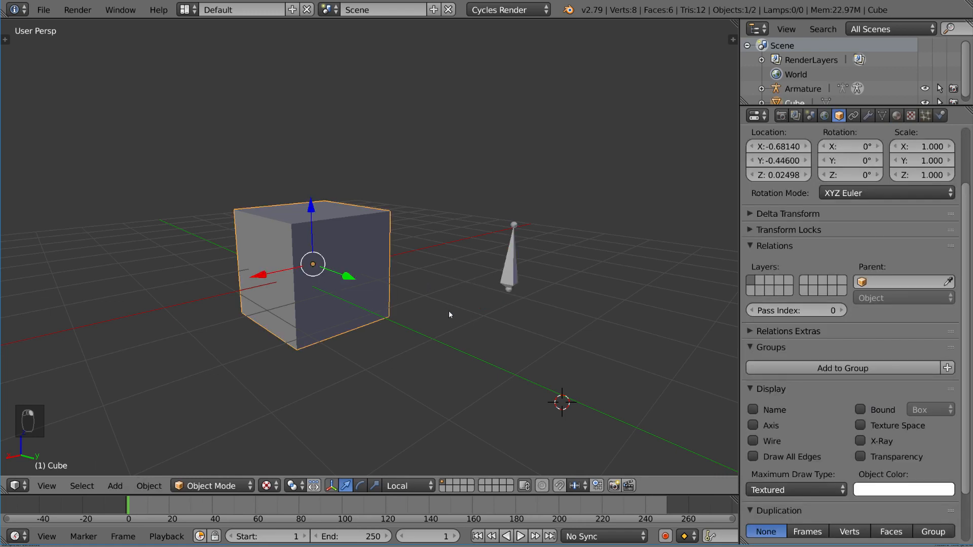
pyautogui.press('g')
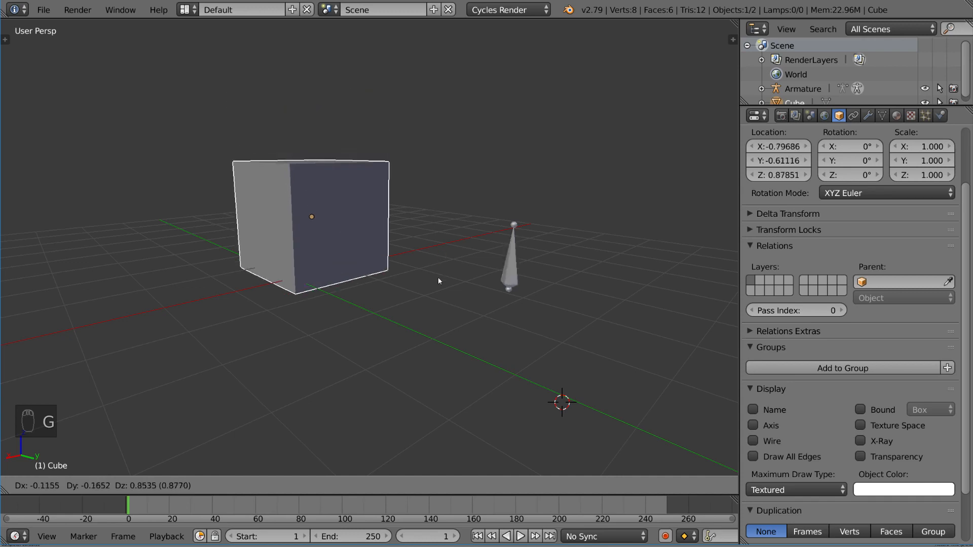
pyautogui.click(458, 319)
pyautogui.moveTo(459, 319); pyautogui.dragTo(428, 319, button='middle')
pyautogui.press('g')
pyautogui.press('z')
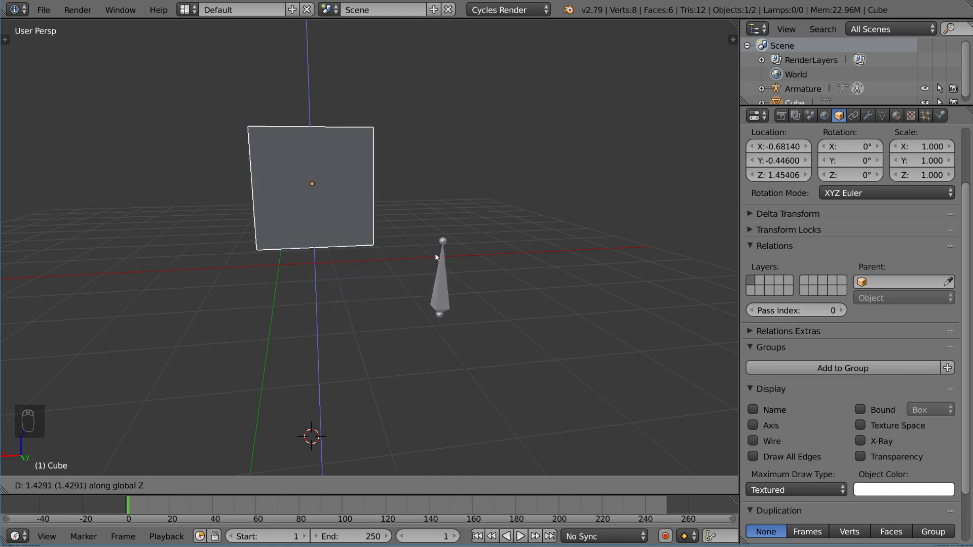
pyautogui.rightClick(424, 271)
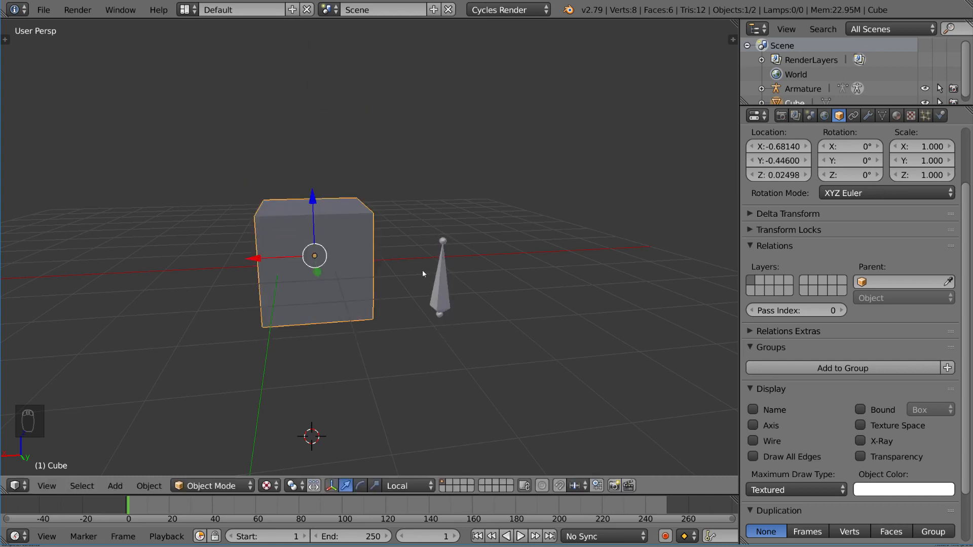
# Move the cube both ways along the global X axis to test the bone's rotation, cancelling each move
pyautogui.press('g')
pyautogui.press('x')
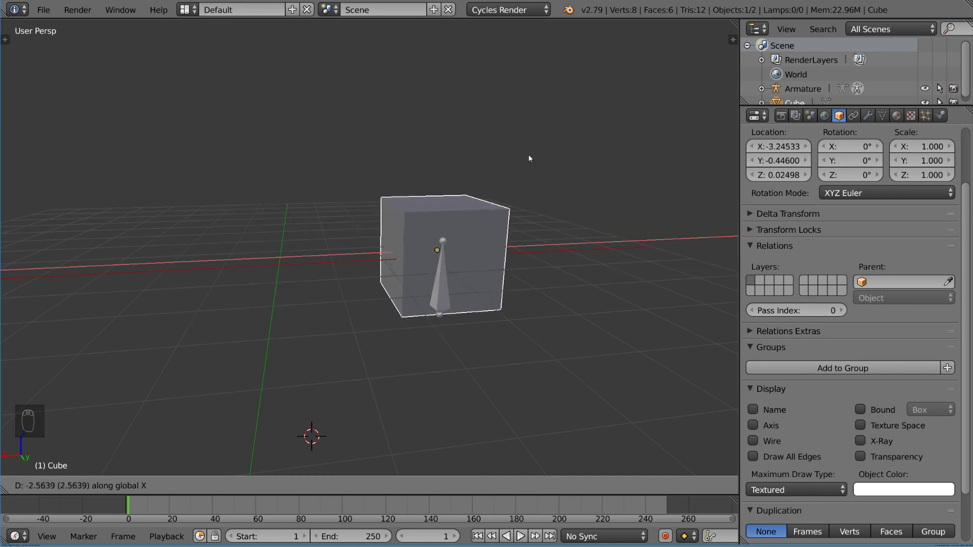
pyautogui.press('Escape')
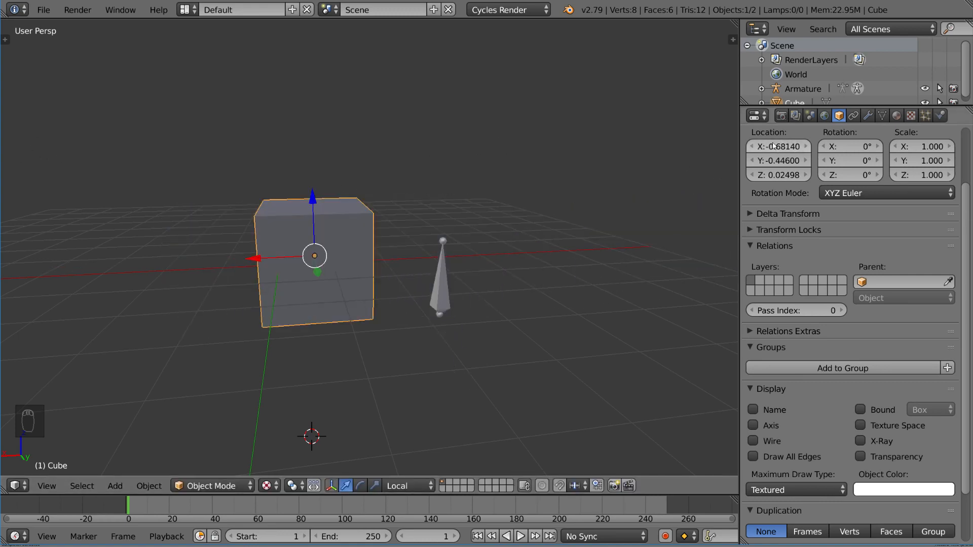
pyautogui.press('g')
pyautogui.press('x')
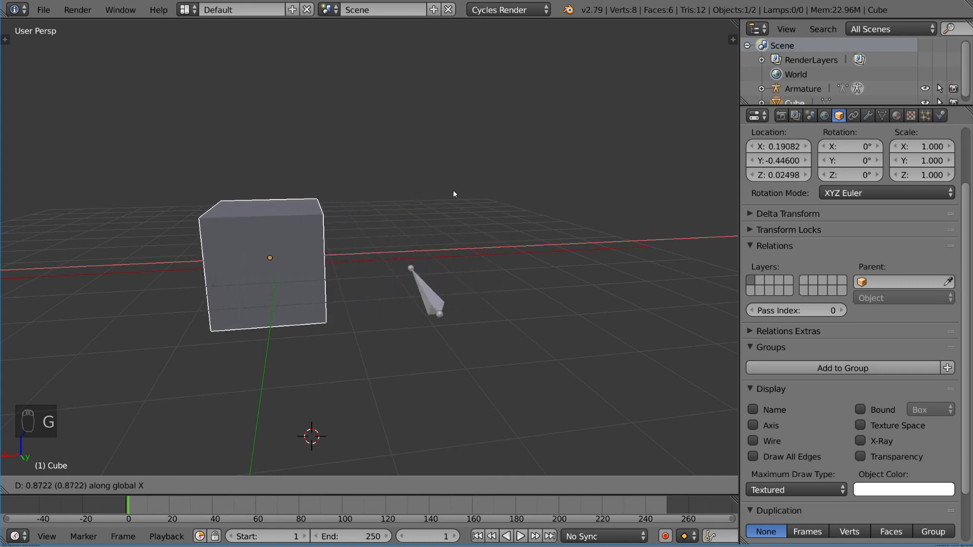
pyautogui.press('Escape')
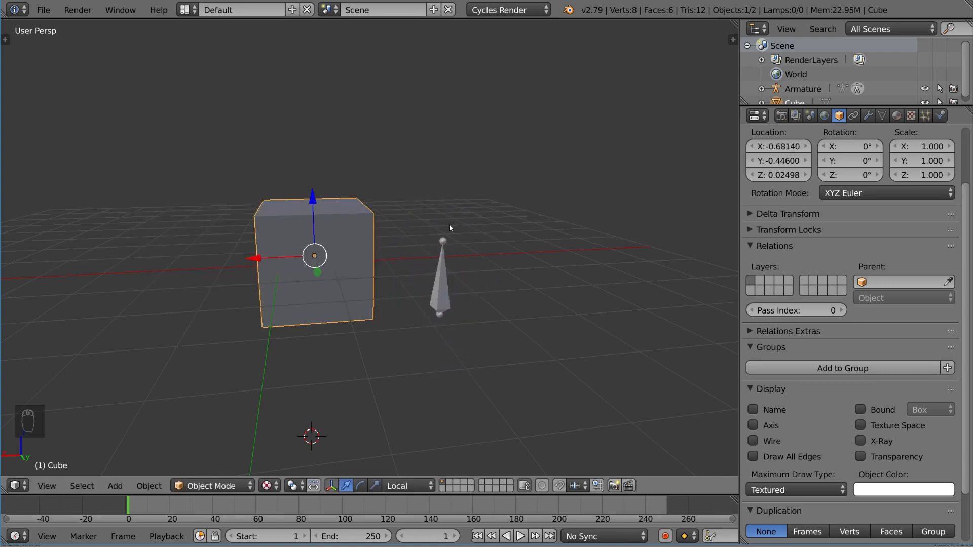
# Test moving the cube along the Y axis and freely from several view angles, cancelling each move
pyautogui.press('g')
pyautogui.press('y')
pyautogui.rightClick(450, 230)
pyautogui.moveTo(450, 230); pyautogui.dragTo(491, 243, button='middle')
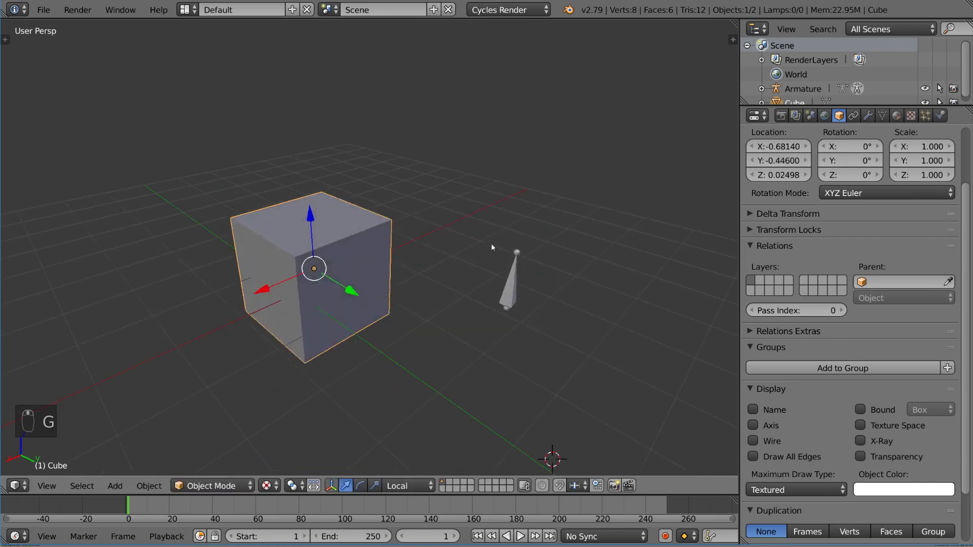
pyautogui.press('g')
pyautogui.press('y')
pyautogui.rightClick(498, 258)
pyautogui.press('g')
pyautogui.rightClick(428, 312)
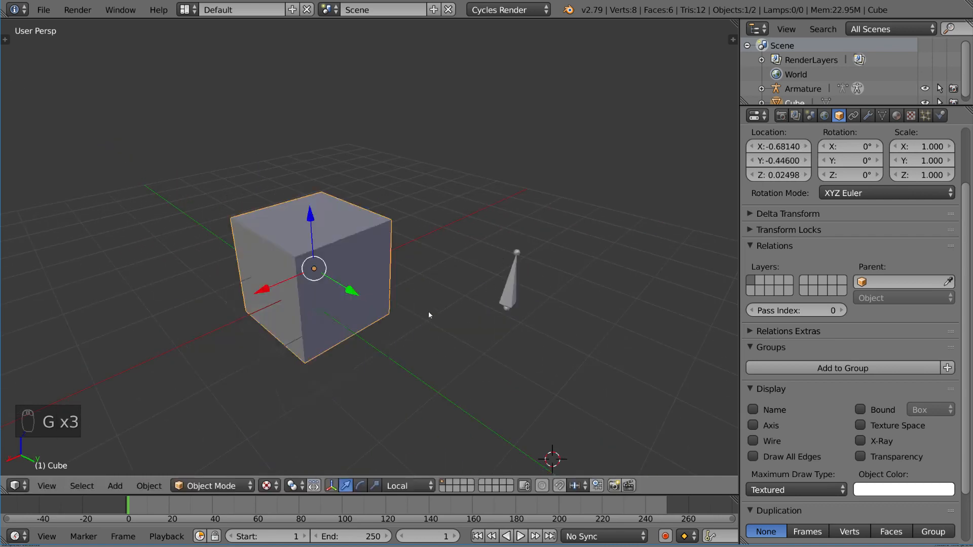
pyautogui.moveTo(433, 299); pyautogui.dragTo(416, 313, button='middle')
pyautogui.press('g')
pyautogui.rightClick(348, 394)
pyautogui.moveTo(349, 394); pyautogui.dragTo(481, 281, button='middle')
# Enable Extrapolate on the bone's Transformation constraint and try it by moving the cube freely from two view angles
pyautogui.rightClick(481, 281)
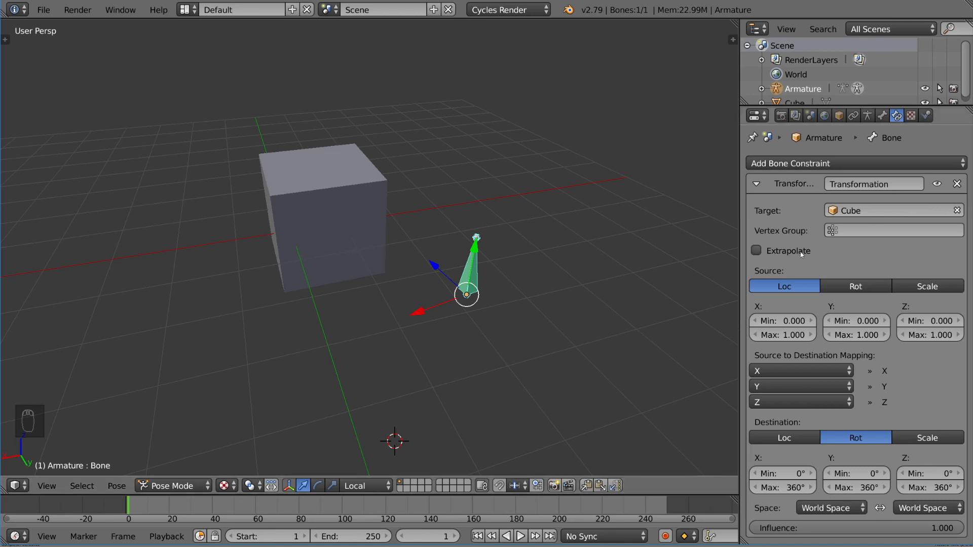
pyautogui.click(752, 251)
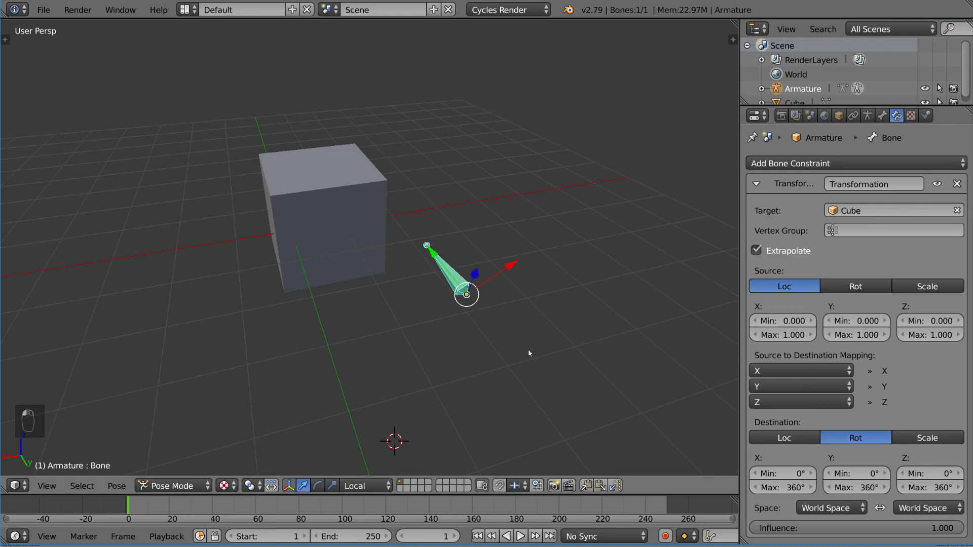
pyautogui.rightClick(365, 235)
pyautogui.press('g')
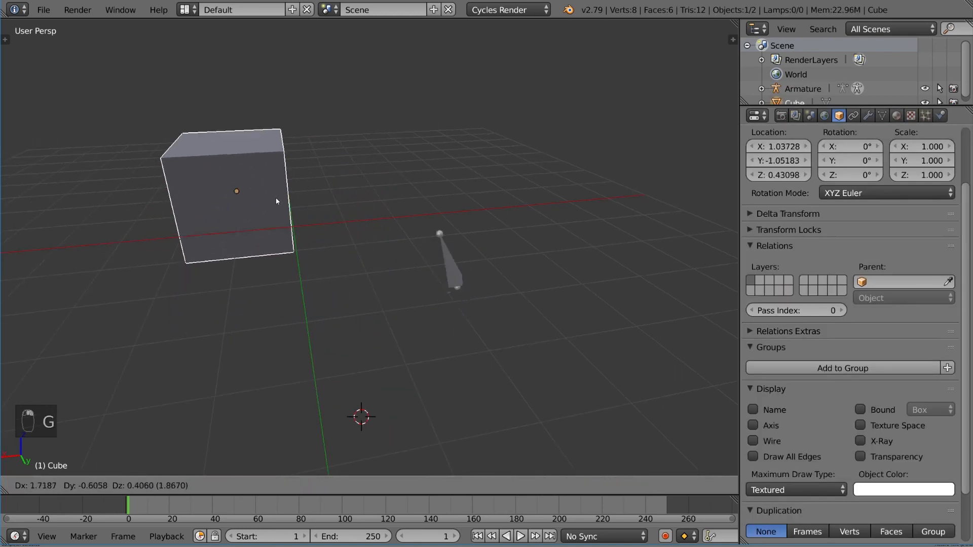
pyautogui.rightClick(376, 204)
pyautogui.moveTo(384, 193); pyautogui.dragTo(376, 177, button='middle')
pyautogui.press('g')
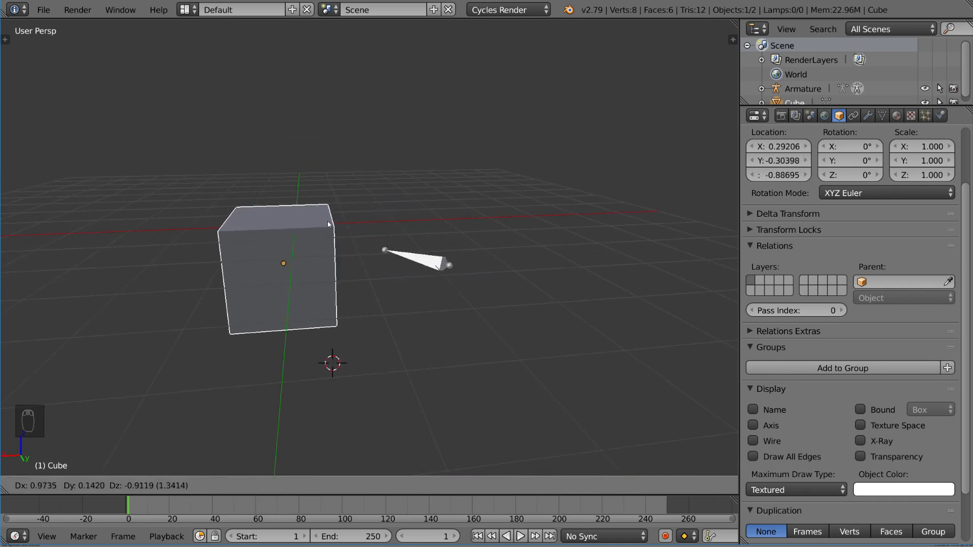
pyautogui.click(306, 158)
# Clear the cube's location to the origin and test the bone with moves along the global Z axis, cancelling them
pyautogui.hotkey('alt', 'g')
pyautogui.moveTo(413, 253)
pyautogui.mouseDown(button='middle')
pyautogui.moveTo(403, 221)
pyautogui.moveTo(415, 244)
pyautogui.mouseUp(button='middle')
pyautogui.scroll(2, 404, 220)
pyautogui.press('g')
pyautogui.press('z')
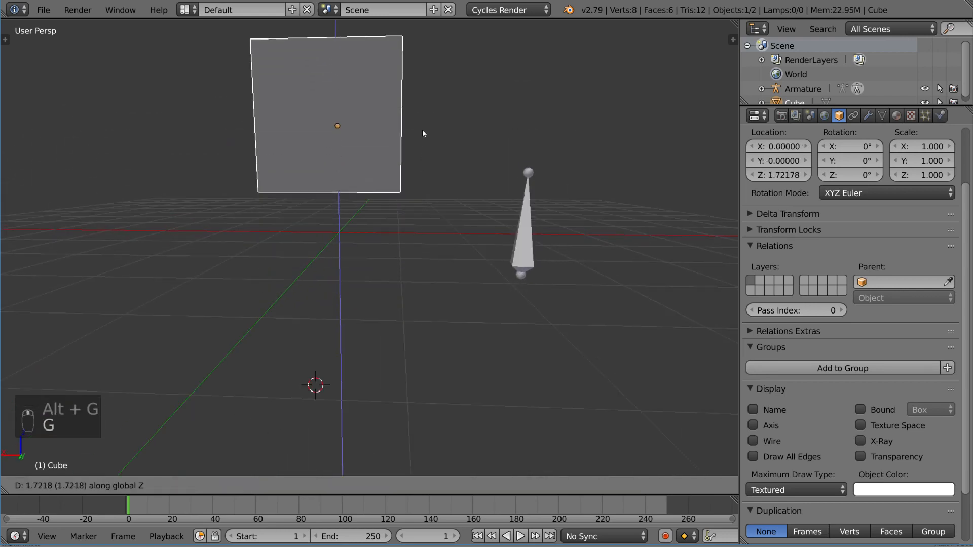
pyautogui.press('g')
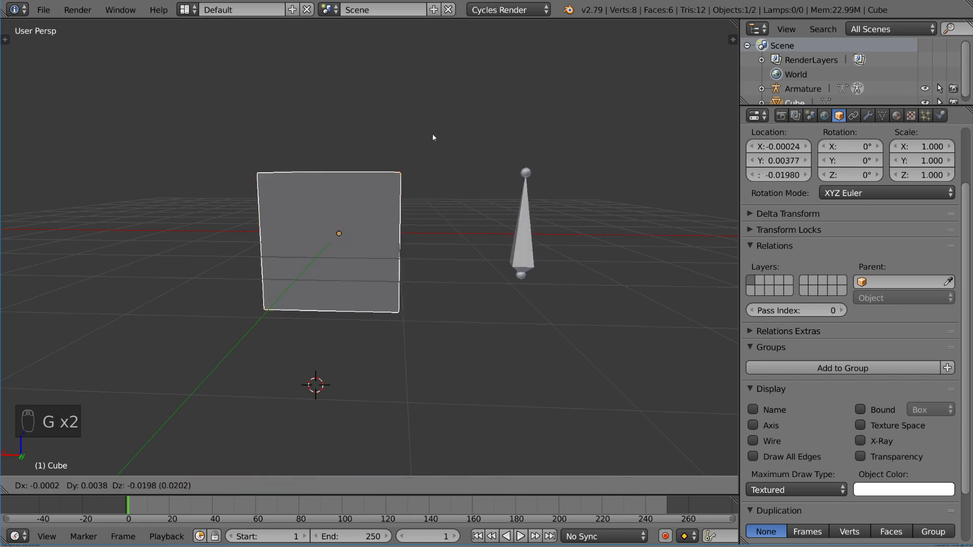
pyautogui.press('z')
pyautogui.rightClick(444, 191)
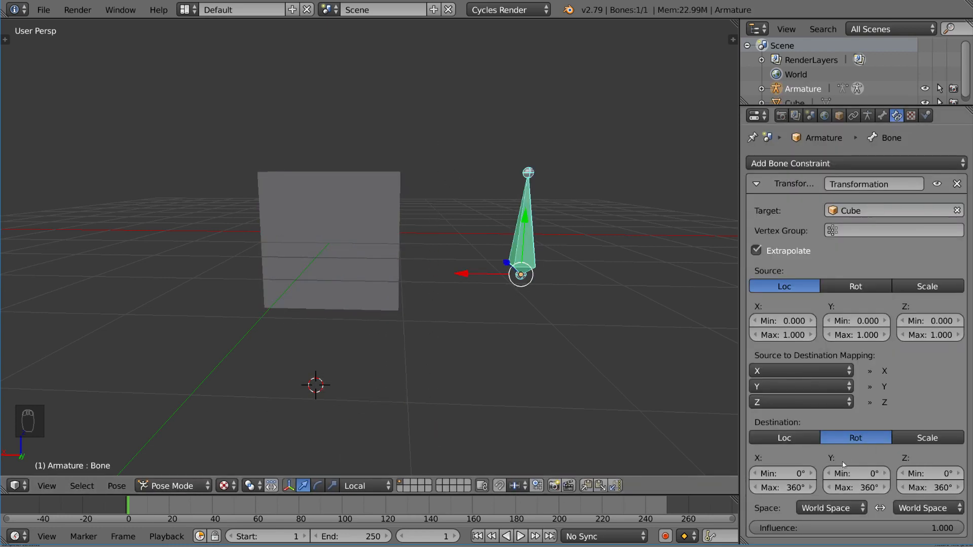
# Set the bone constraint's Destination Rot maximums to 1° for X, Y and Z and try moving the cube, cancelling the move
pyautogui.press('Tab')
pyautogui.write('360d')
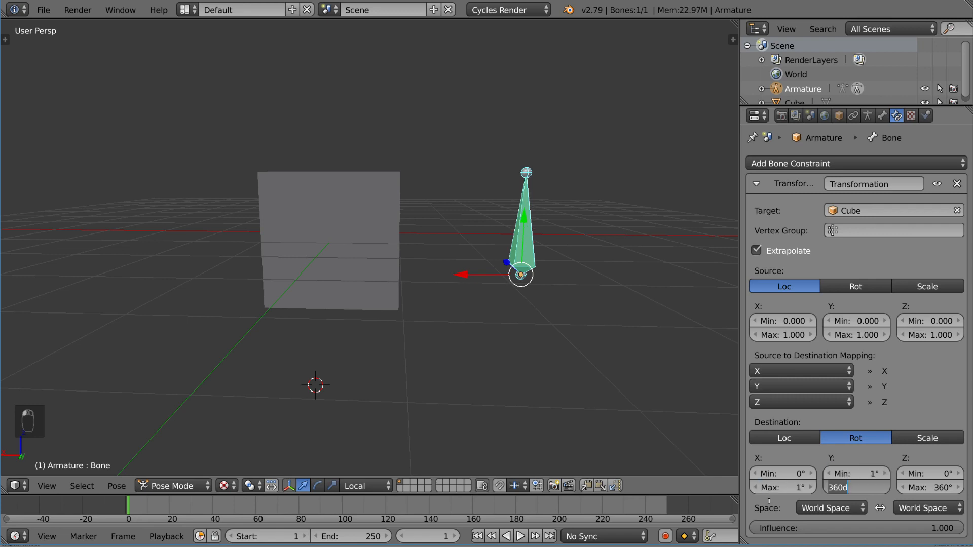
pyautogui.press('Tab')
pyautogui.write('360d')
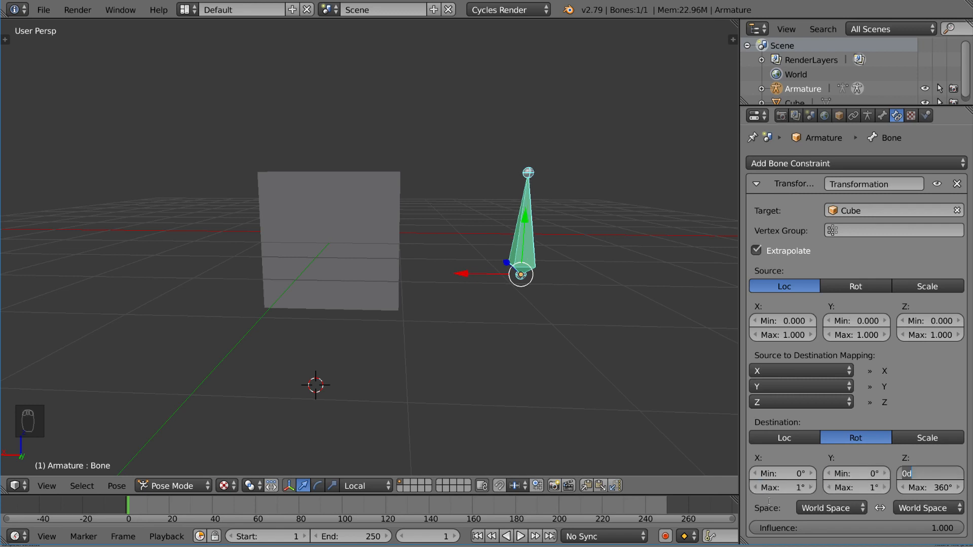
pyautogui.rightClick(341, 234)
pyautogui.press('g')
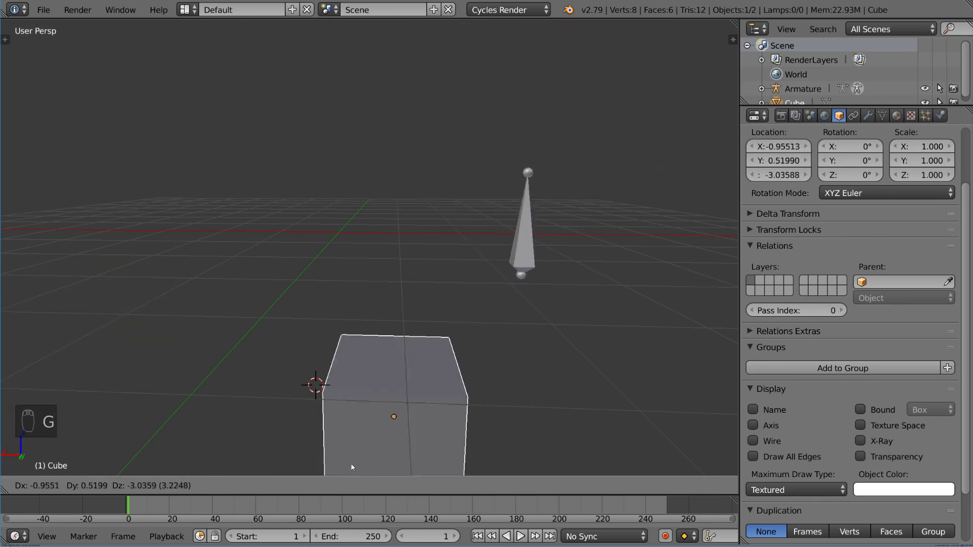
pyautogui.rightClick(329, 106)
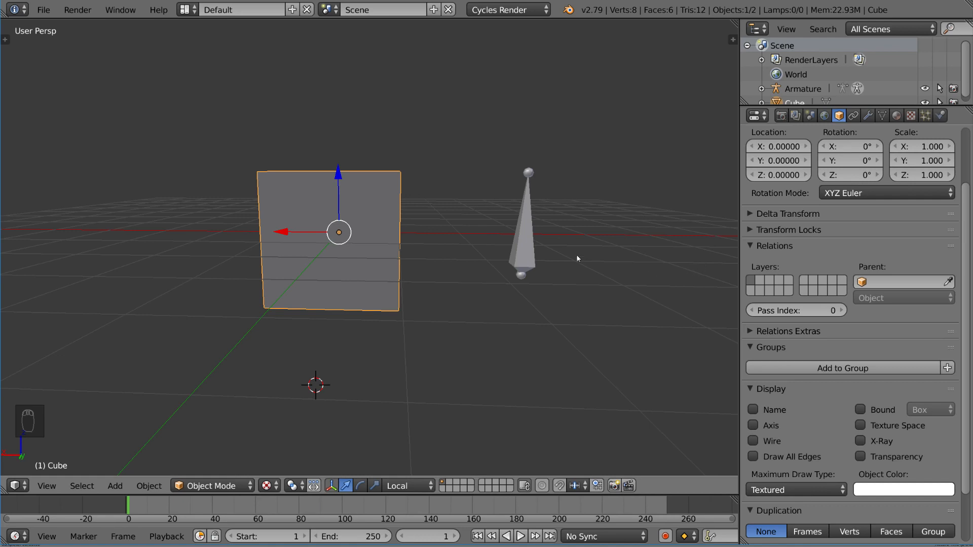
# Set the bone constraint's Destination Rot X maximum to 360° and copy that value to the Y and Z maximums
pyautogui.rightClick(537, 245)
pyautogui.hotkey('ctrl', 'Tab')
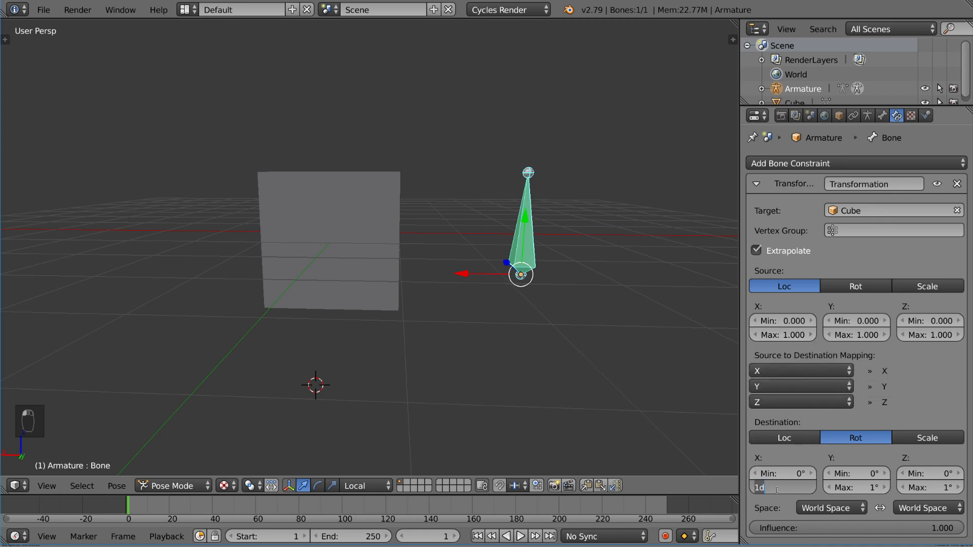
pyautogui.hotkey('ctrl', 'c')
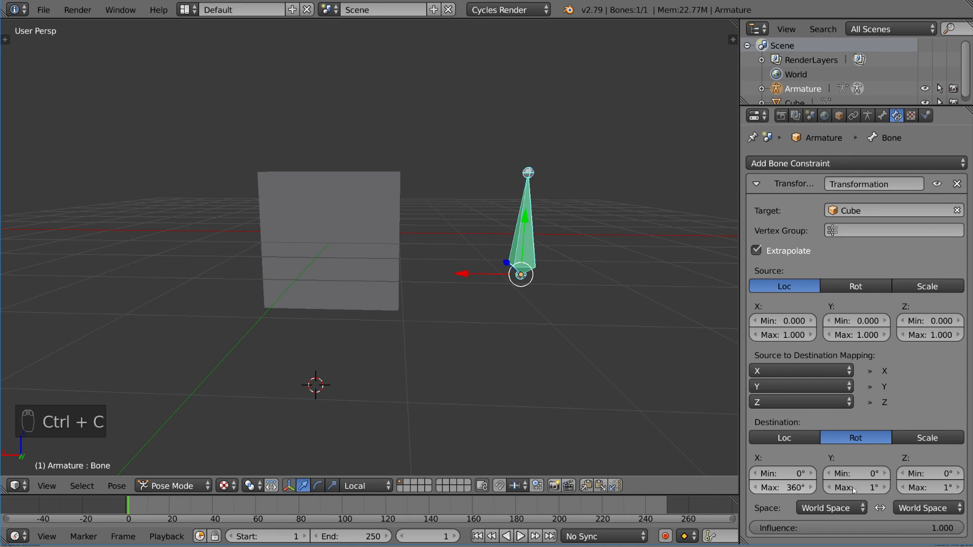
pyautogui.hotkey('ctrl', 'v')
pyautogui.hotkey('ctrl', 'v')
# Test the 360° rotation range by moving the cube along the global Z axis and freely, cancelling both moves
pyautogui.rightClick(303, 277)
pyautogui.press('g')
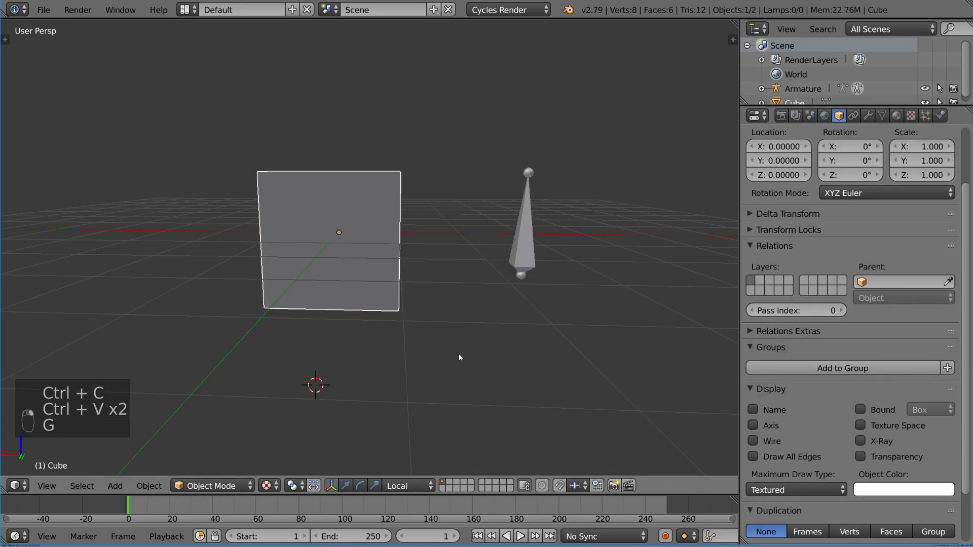
pyautogui.press('z')
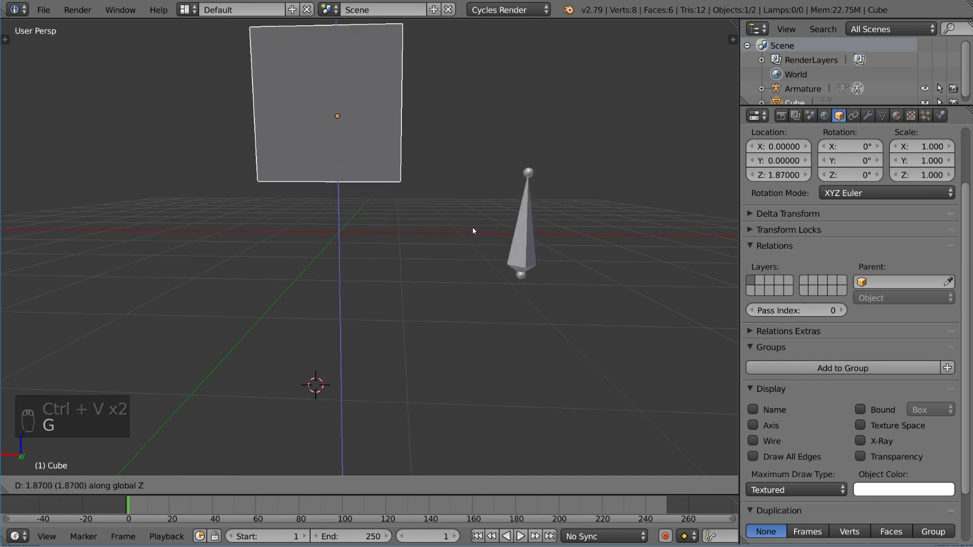
pyautogui.rightClick(486, 185)
pyautogui.press('g')
pyautogui.rightClick(407, 208)
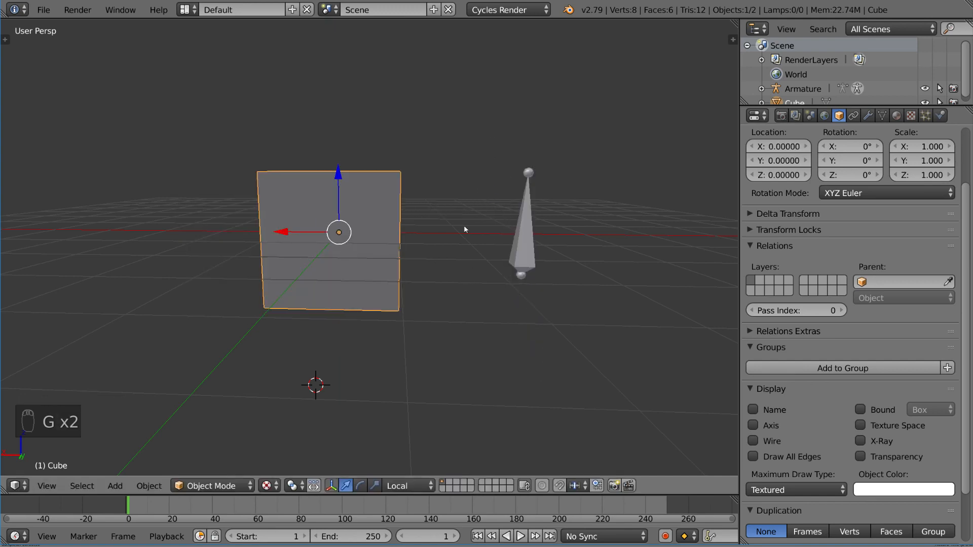
# Reselect the bone and set the Destination Rot maximums for X, Y and Z back to 1°
pyautogui.rightClick(526, 246)
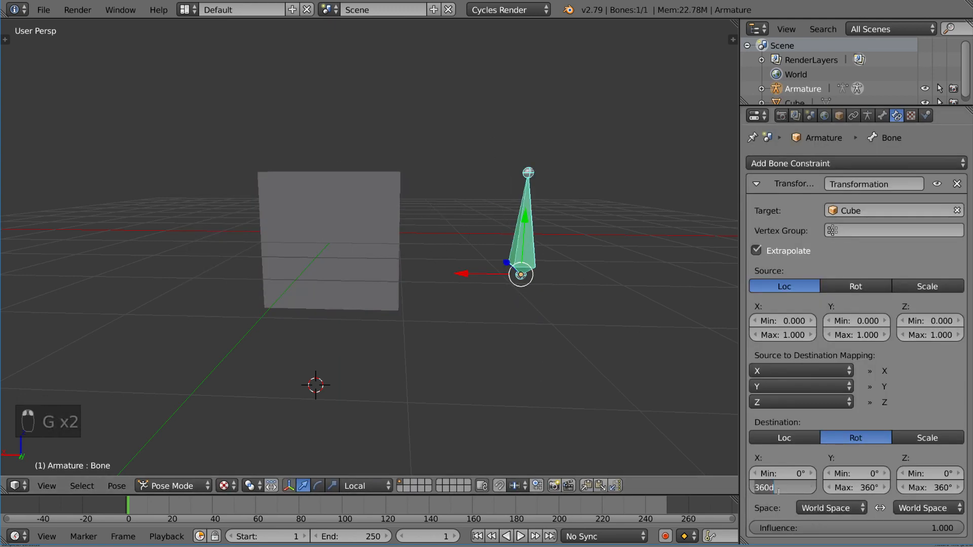
pyautogui.write('1')
pyautogui.press('Tab')
pyautogui.write('1')
pyautogui.press('Tab')
pyautogui.write('1d')
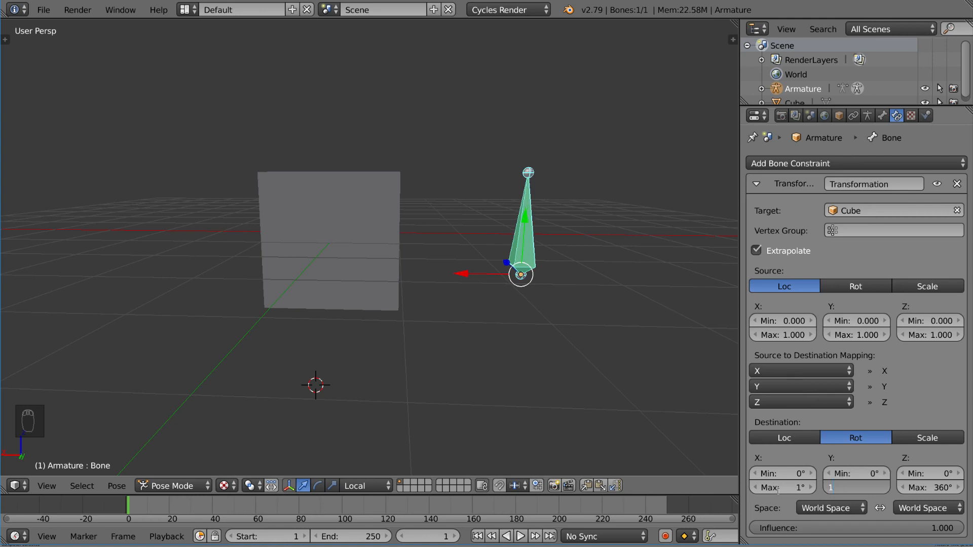
# Move the cube far away from the origin to test the small rotation range, cancelling the move
pyautogui.rightClick(325, 271)
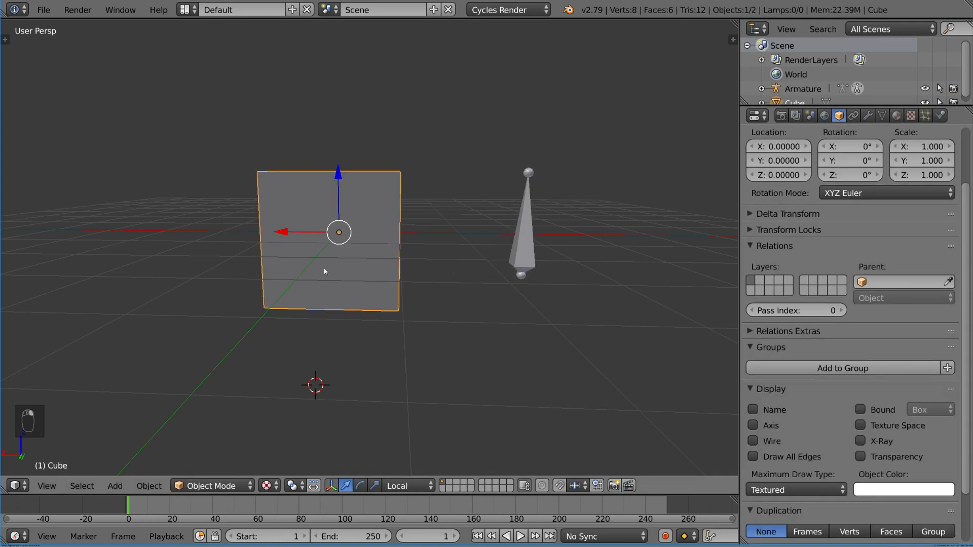
pyautogui.press('g')
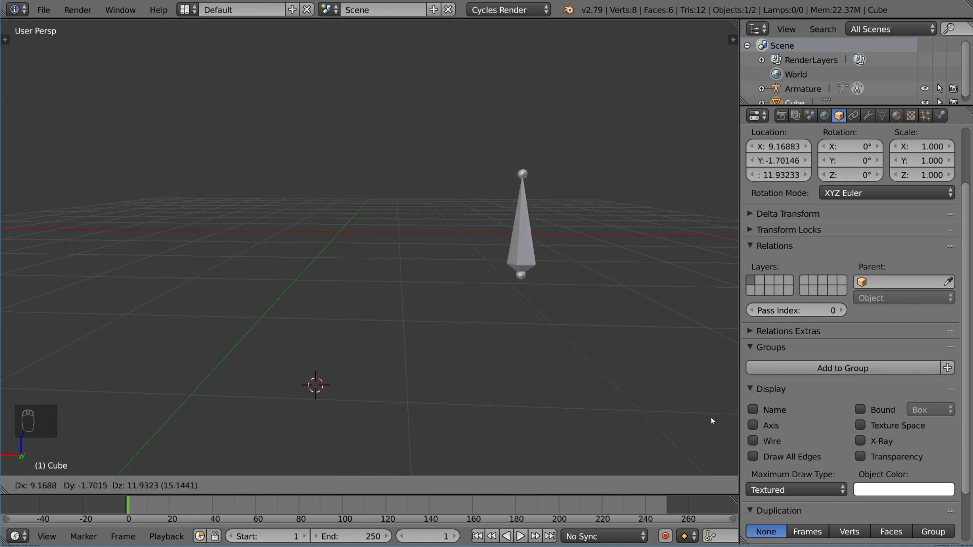
pyautogui.press('Escape')
# Switch the bone constraint's Source to Rot and try rotating the cube freely, cancelling the rotation
pyautogui.rightClick(525, 238)
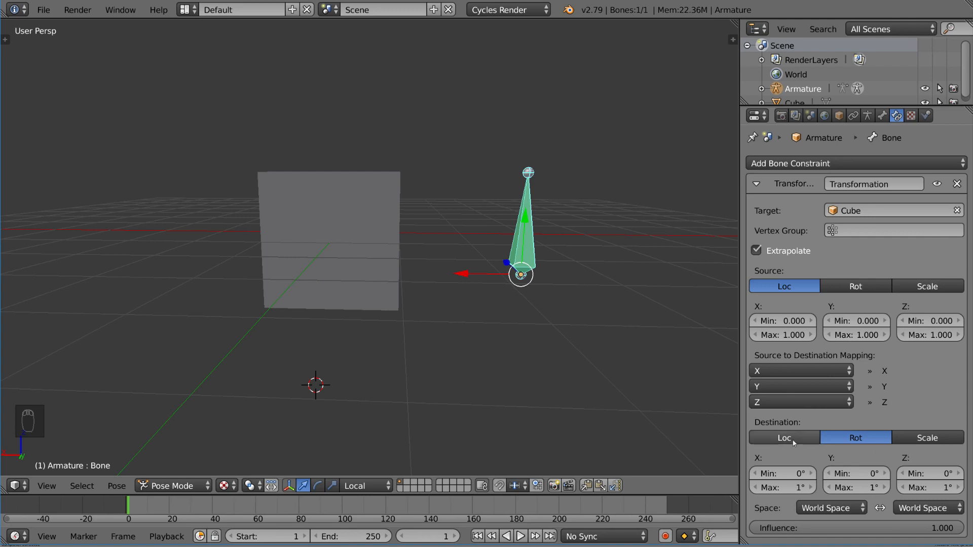
pyautogui.click(867, 285)
pyautogui.rightClick(363, 249)
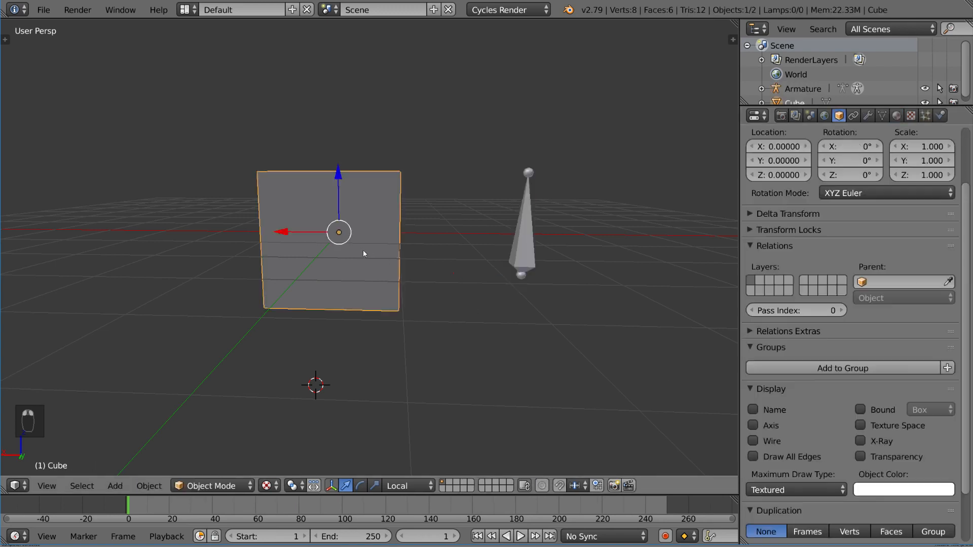
pyautogui.press('r')
pyautogui.press('r')
pyautogui.rightClick(324, 231)
# Set the bone constraint's Source Rot maximums for X, Y and Z to 360° and copy that value
pyautogui.rightClick(537, 254)
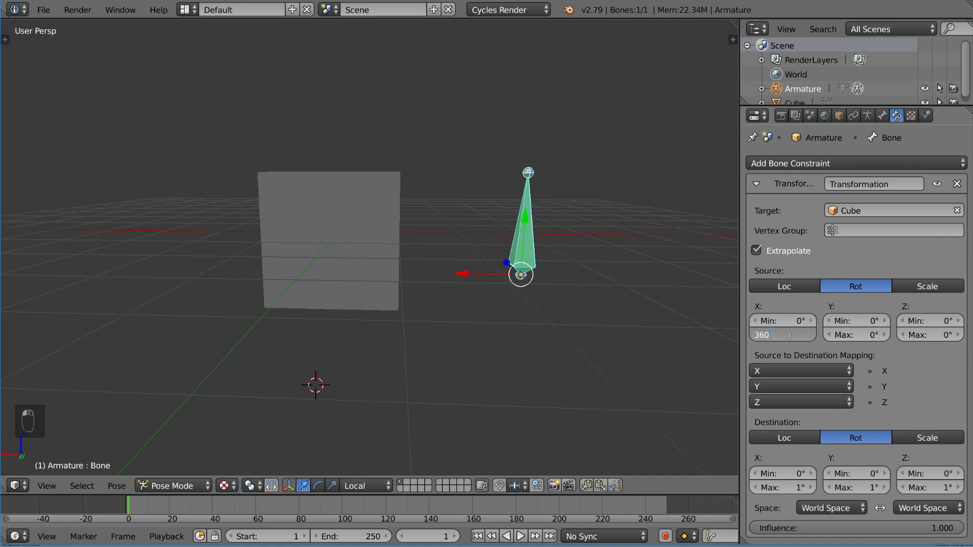
pyautogui.press('Tab')
pyautogui.write('360')
pyautogui.press('Tab')
pyautogui.press('Tab')
pyautogui.write('36')
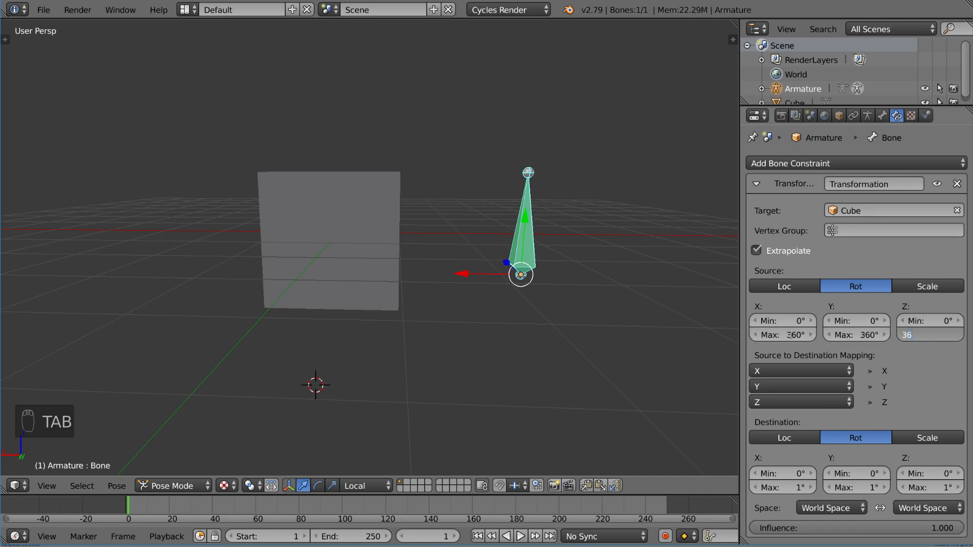
pyautogui.hotkey('ctrl', 'c')
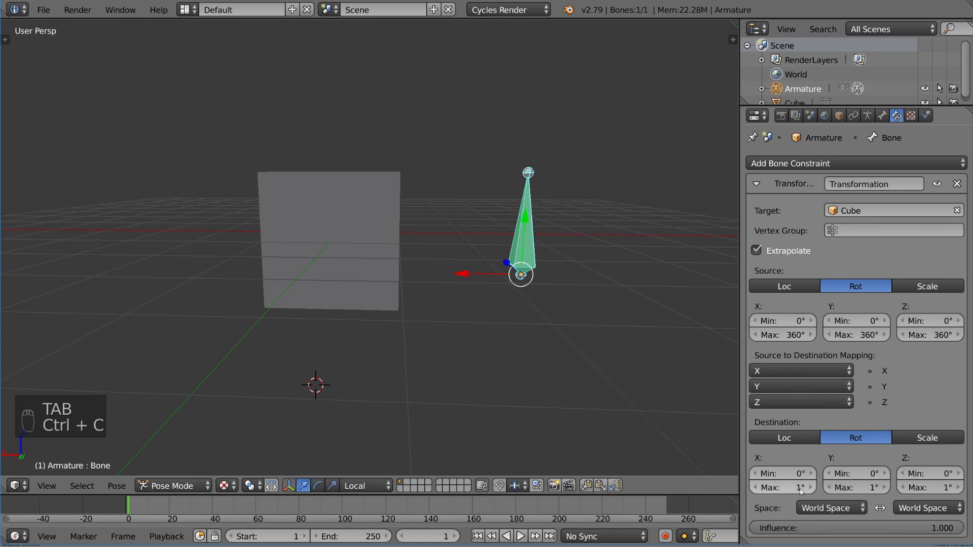
# Paste the copied 360° into the bone constraint's Destination Rot maximums for X, Y and Z
pyautogui.hotkey('ctrl', 'v')
pyautogui.hotkey('ctrl', 'v')
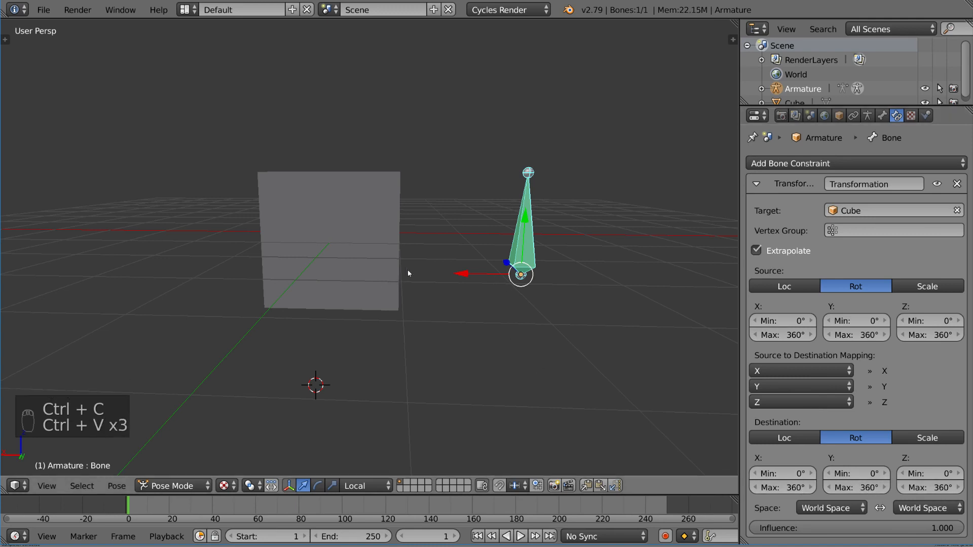
# Rotate the cube freely from different viewing angles to test the bone's rotation response, cancelling each rotation
pyautogui.rightClick(394, 284)
pyautogui.press('r')
pyautogui.press('r')
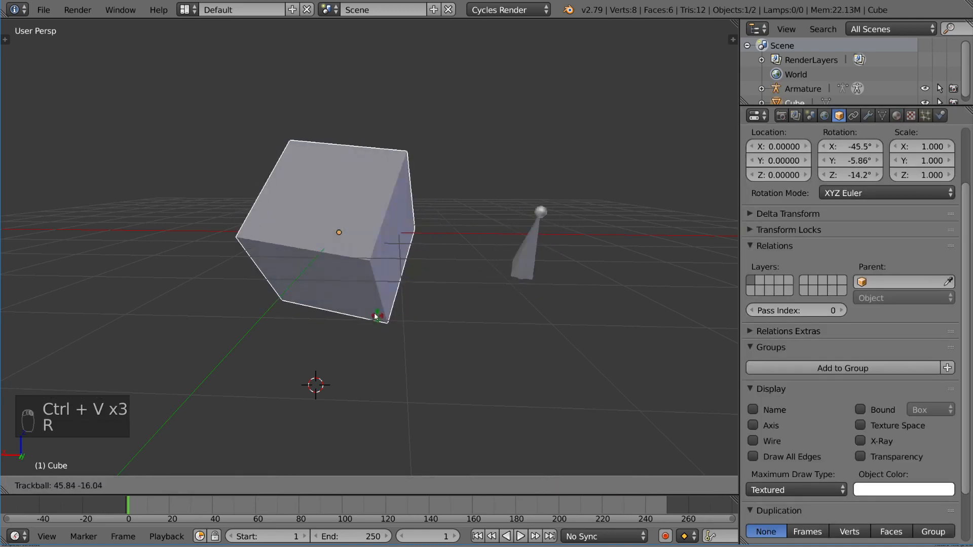
pyautogui.rightClick(378, 311)
pyautogui.moveTo(380, 304); pyautogui.dragTo(415, 332, button='middle')
pyautogui.press('r')
pyautogui.press('r')
pyautogui.press('r')
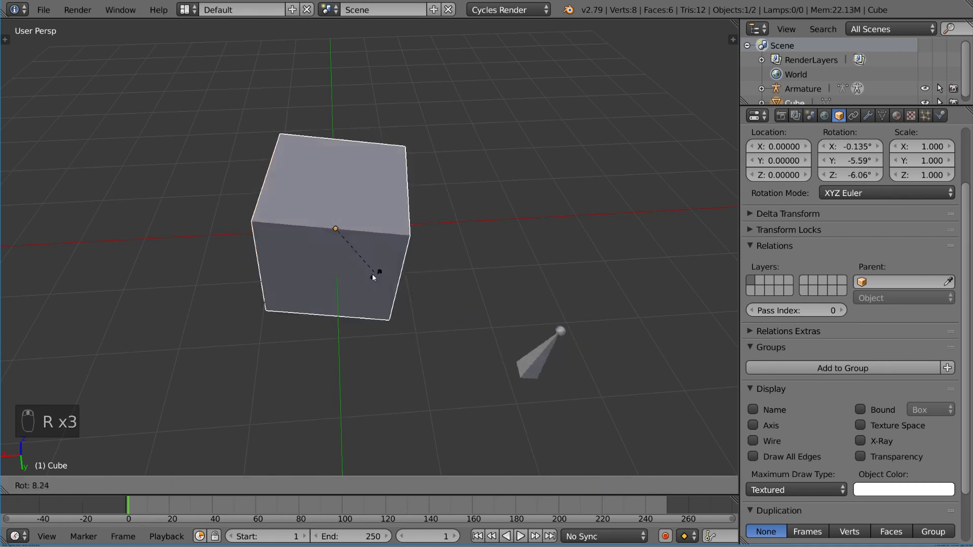
pyautogui.rightClick(407, 290)
pyautogui.moveTo(406, 292); pyautogui.dragTo(496, 297, button='middle')
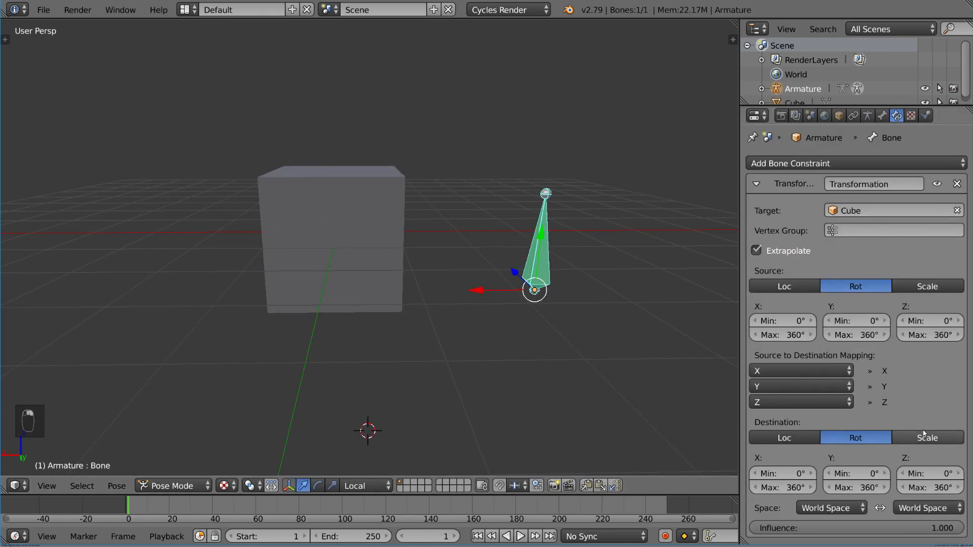
# Switch the bone constraint's Destination to Scale and set the minimums and maximums for X, Y and Z to 1
pyautogui.click(926, 438)
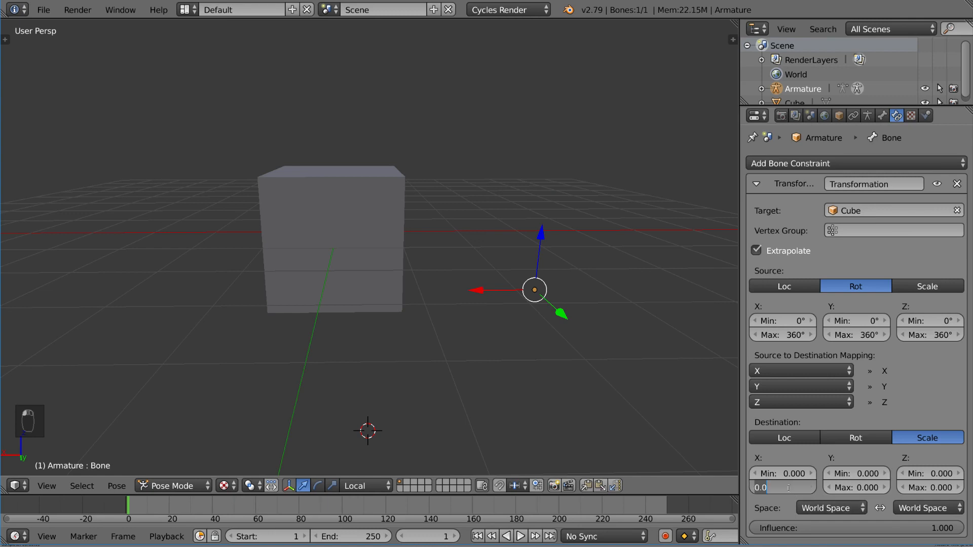
pyautogui.write('1')
pyautogui.press('Tab')
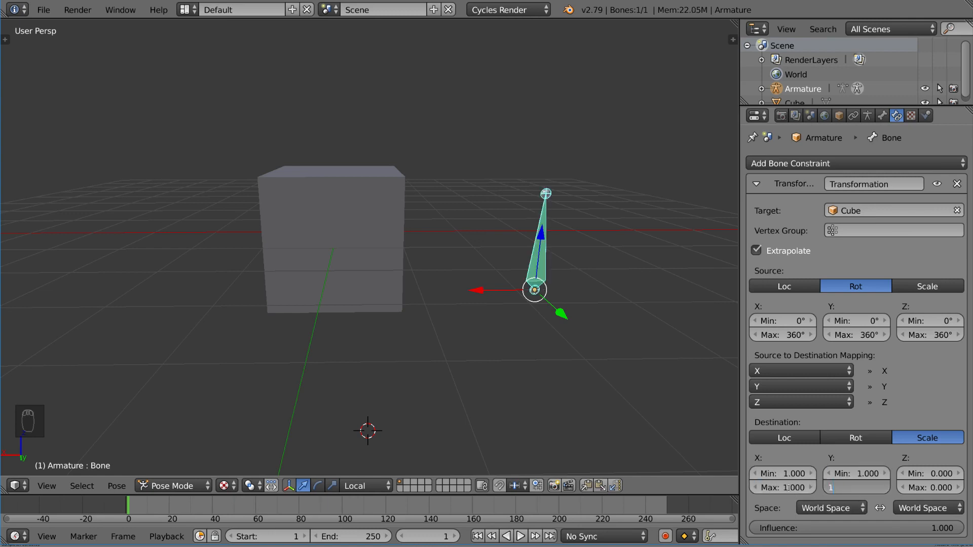
pyautogui.write('1')
pyautogui.press('Tab')
pyautogui.write('1')
pyautogui.press('Tab')
pyautogui.write('1')
# Set the bone constraint's Destination Scale maximums for X, Y and Z to 10
pyautogui.hotkey('shift', 'Tab')
pyautogui.hotkey('shift', 'Tab')
pyautogui.hotkey('shift', 'Tab')
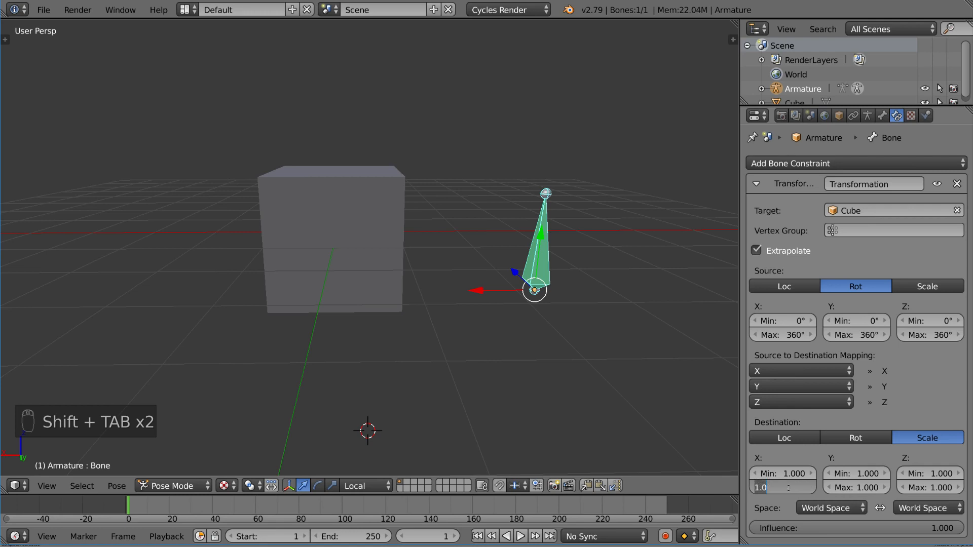
pyautogui.press('Tab')
pyautogui.write('10')
pyautogui.press('Tab')
pyautogui.press('Tab')
pyautogui.write('10')
pyautogui.press('Return')
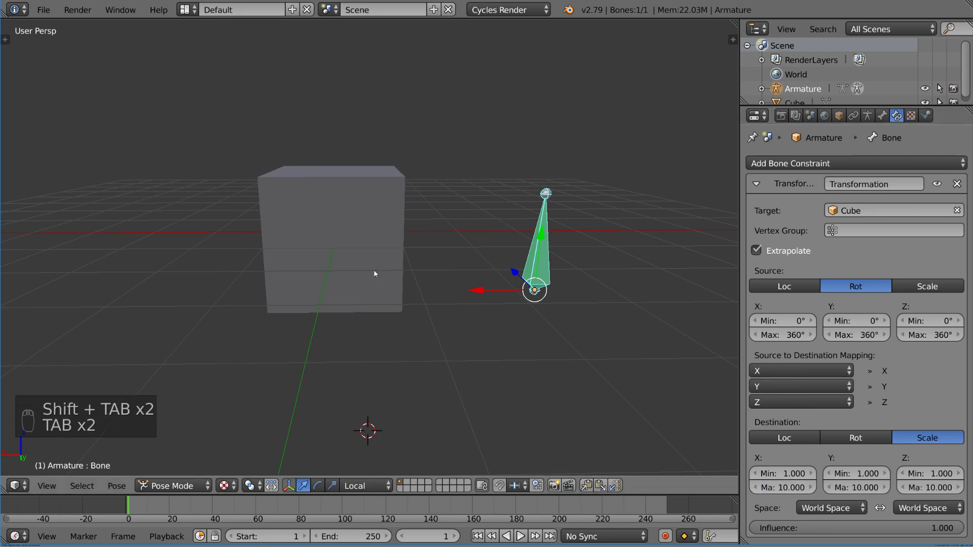
# Rotate the cube freely several times to test how its rotation scales the bone, cancelling each rotation
pyautogui.rightClick(372, 246)
pyautogui.press('r')
pyautogui.press('r')
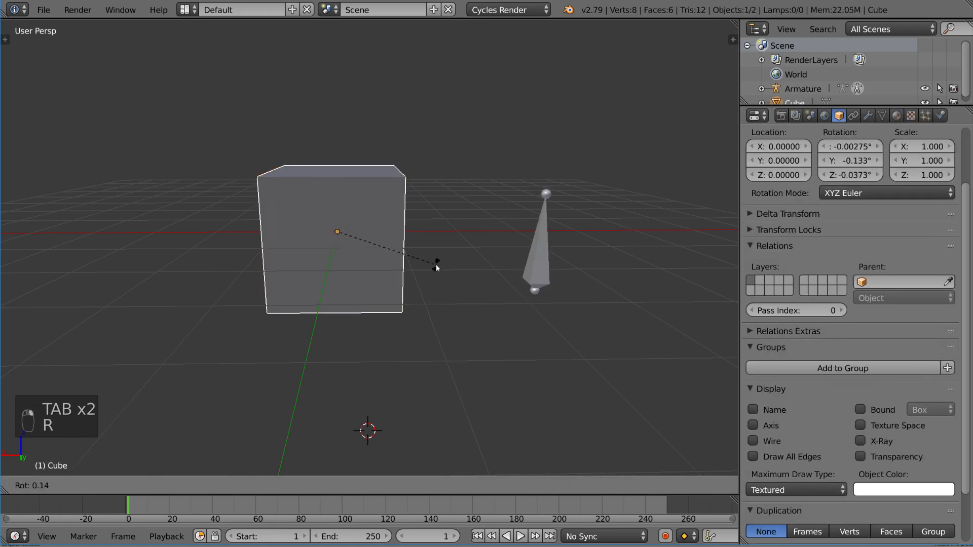
pyautogui.rightClick(501, 274)
pyautogui.moveTo(501, 274); pyautogui.dragTo(482, 263, button='middle')
pyautogui.press('r')
pyautogui.press('r')
pyautogui.rightClick(503, 270)
pyautogui.press('r')
pyautogui.press('r')
pyautogui.rightClick(379, 261)
pyautogui.press('r')
pyautogui.press('r')
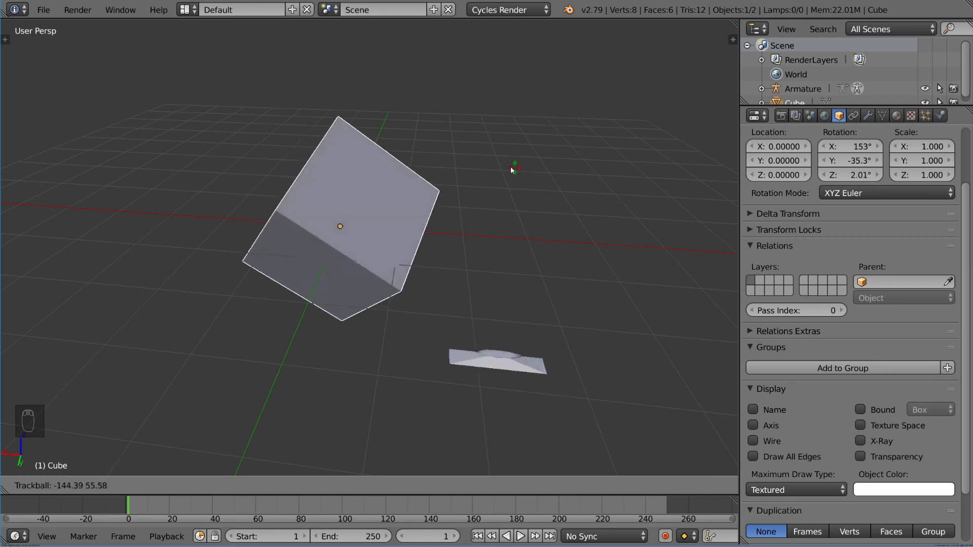
pyautogui.rightClick(461, 226)
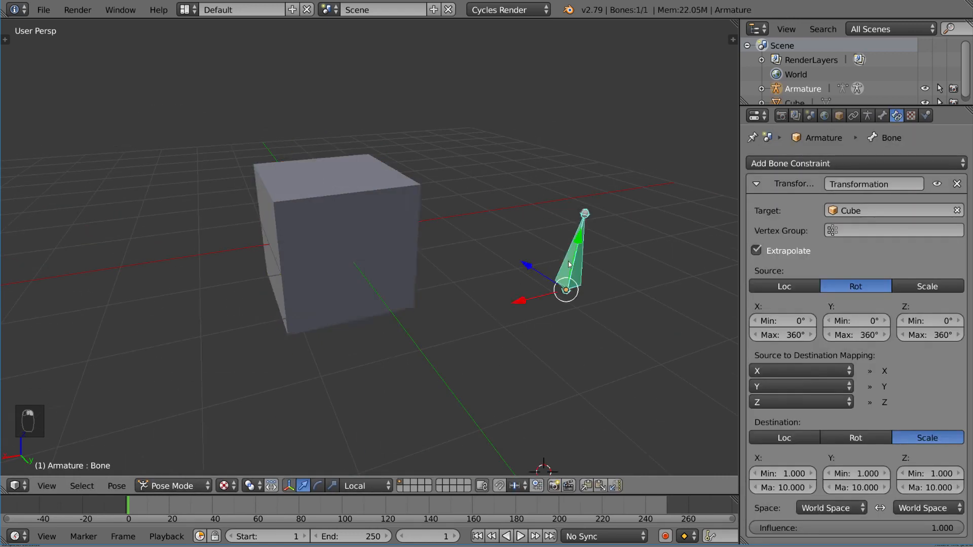
# Add a Transformation object constraint to the cube
pyautogui.moveTo(527, 284)
pyautogui.mouseDown(button='middle')
pyautogui.moveTo(448, 279)
pyautogui.moveTo(514, 281)
pyautogui.mouseUp(button='middle')
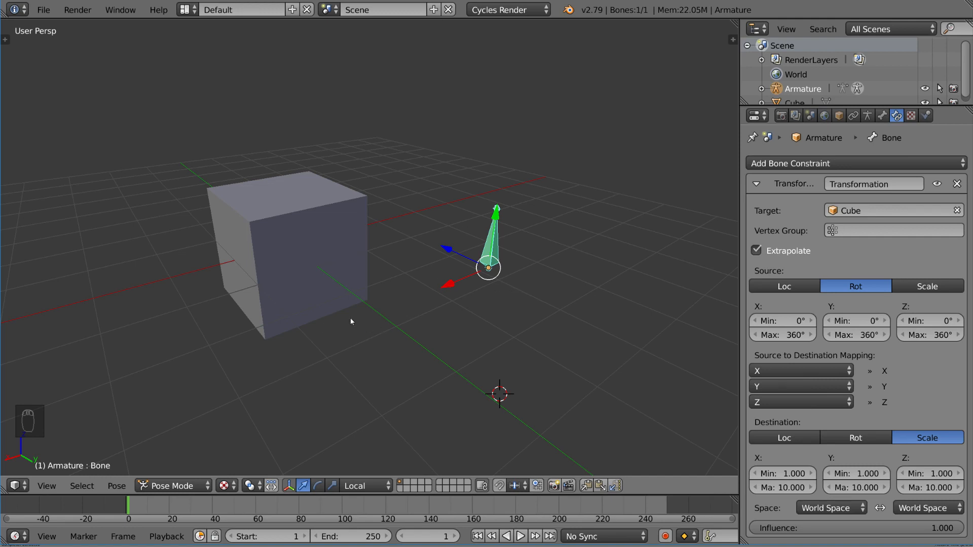
pyautogui.rightClick(282, 224)
pyautogui.click(854, 115)
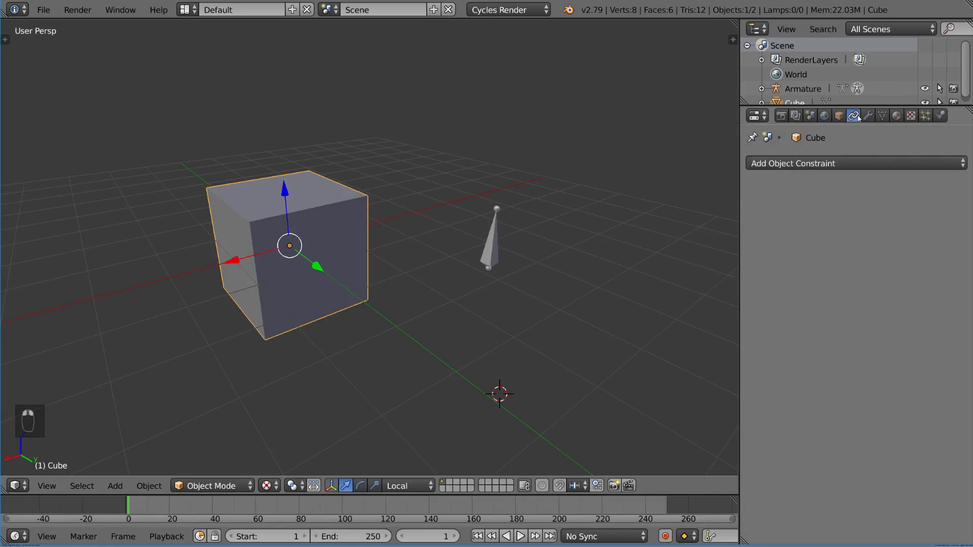
pyautogui.click(849, 163)
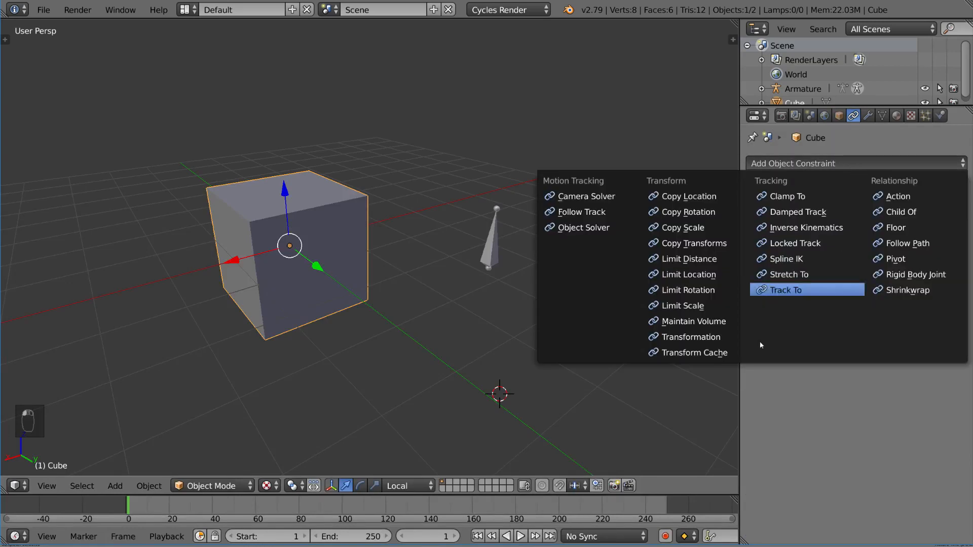
pyautogui.click(696, 339)
pyautogui.scroll(-4, 585, 236)
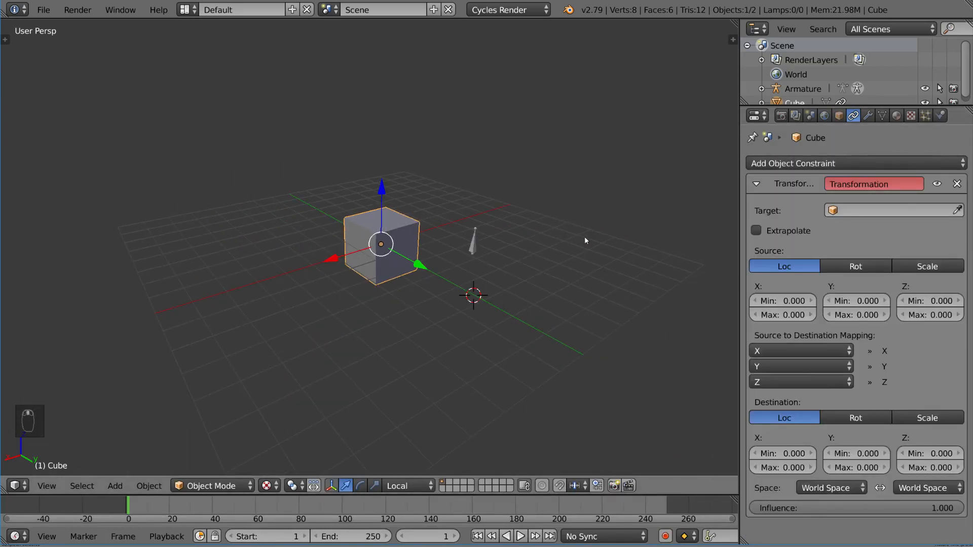
pyautogui.hotkey('shift', 'd')
pyautogui.click(345, 282)
pyautogui.press('x')
pyautogui.click(437, 303)
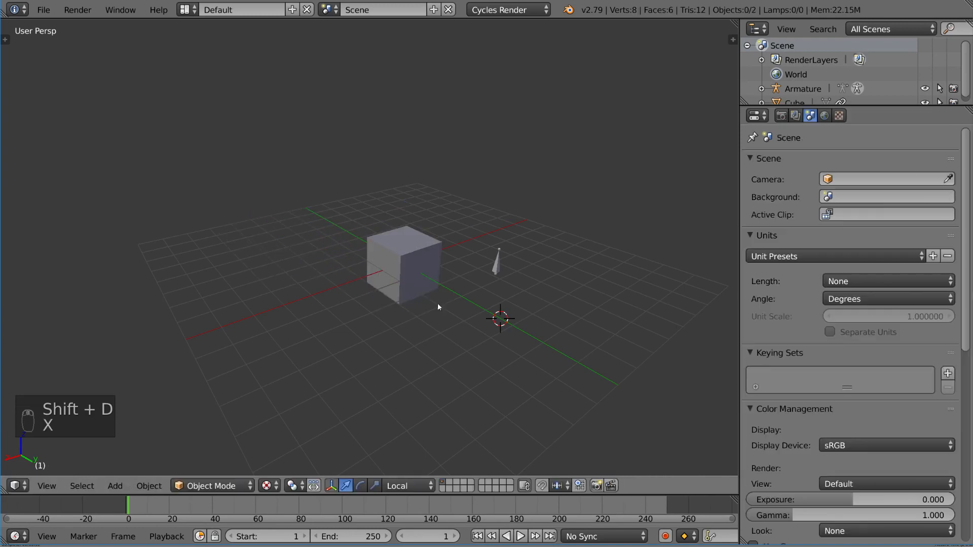
# Add a Plain Axes empty, clear its location and move it beside the cube, away from the bone
pyautogui.hotkey('shift', 'a')
pyautogui.moveTo(314, 376)
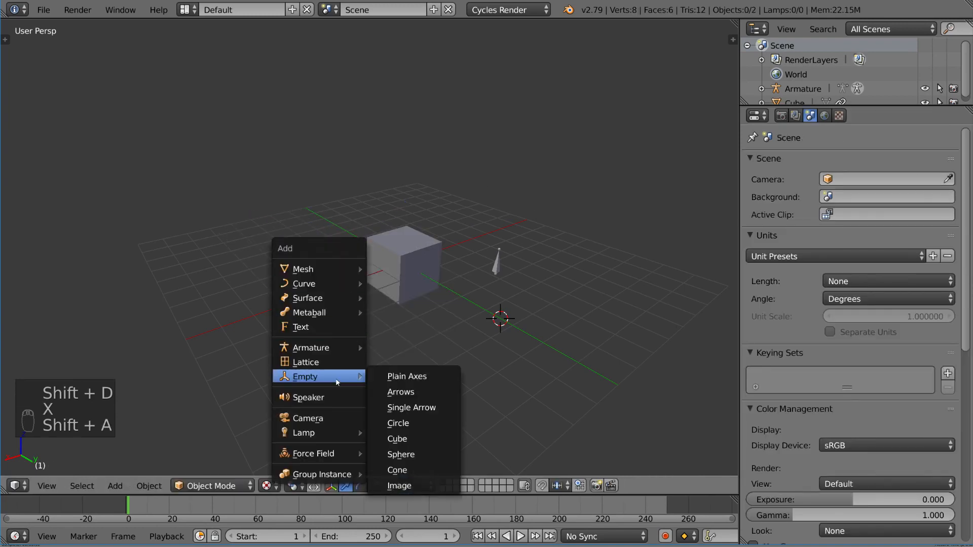
pyautogui.click(402, 377)
pyautogui.hotkey('alt', 'g')
pyautogui.press('g')
pyautogui.press('g')
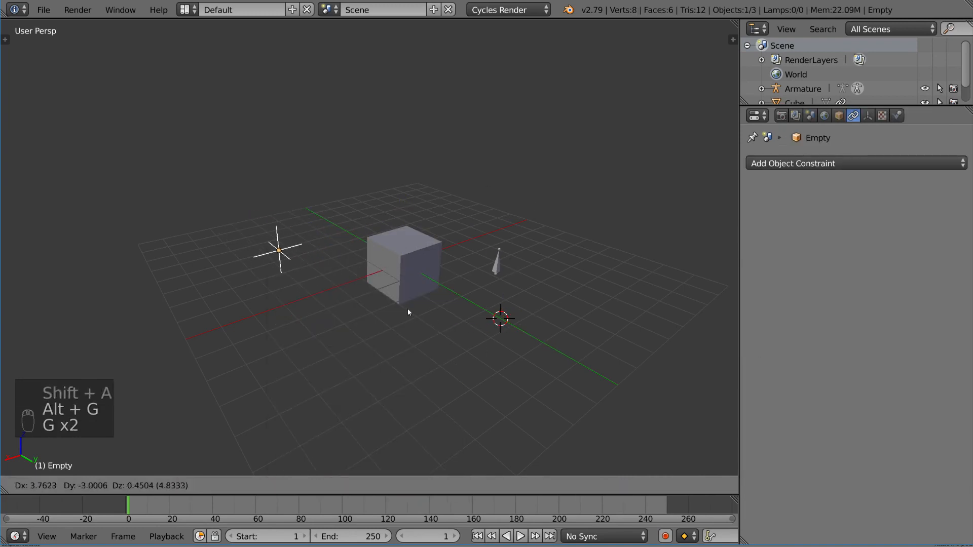
pyautogui.click(448, 306)
# Set the cube's Transformation constraint target to the Empty and enable Extrapolate
pyautogui.scroll(3, 448, 294)
pyautogui.rightClick(447, 285)
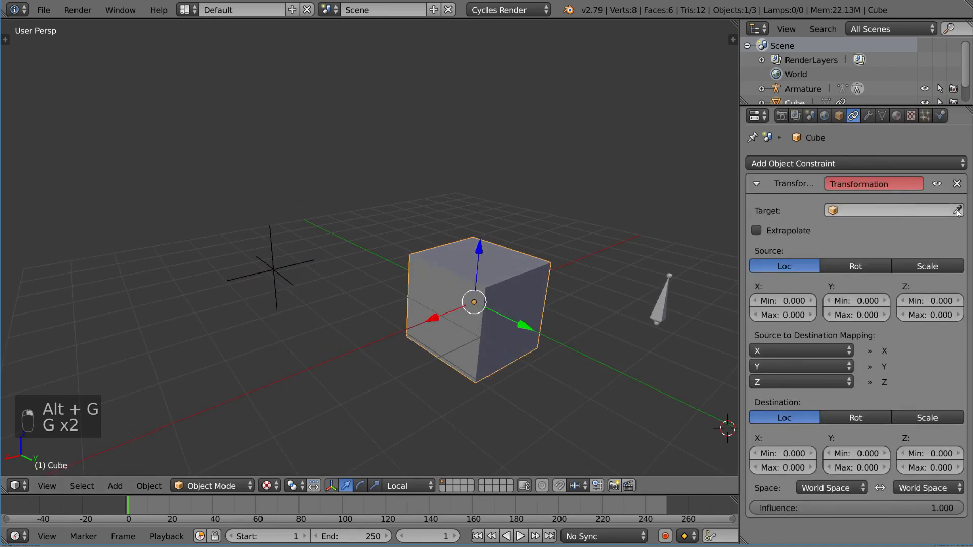
pyautogui.click(272, 255)
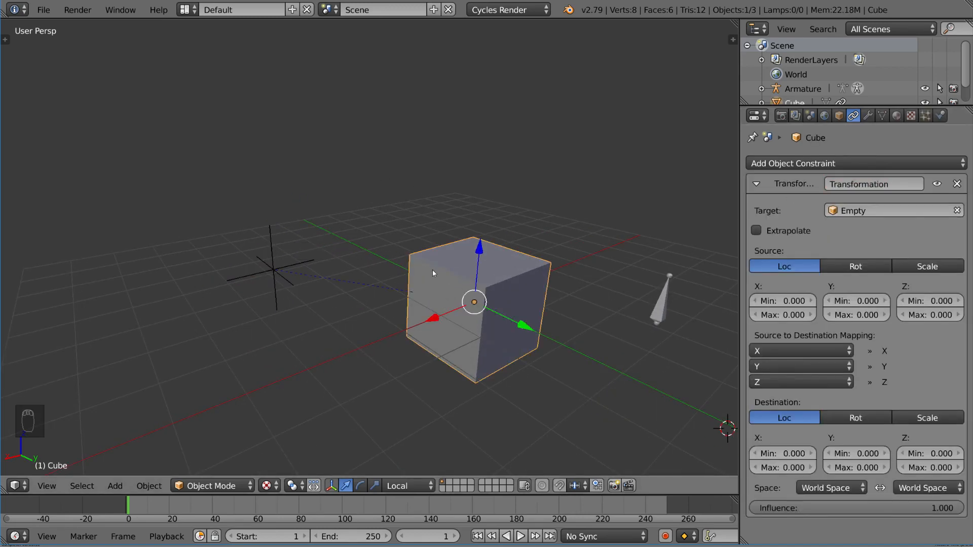
pyautogui.moveTo(432, 270); pyautogui.dragTo(385, 258, button='middle')
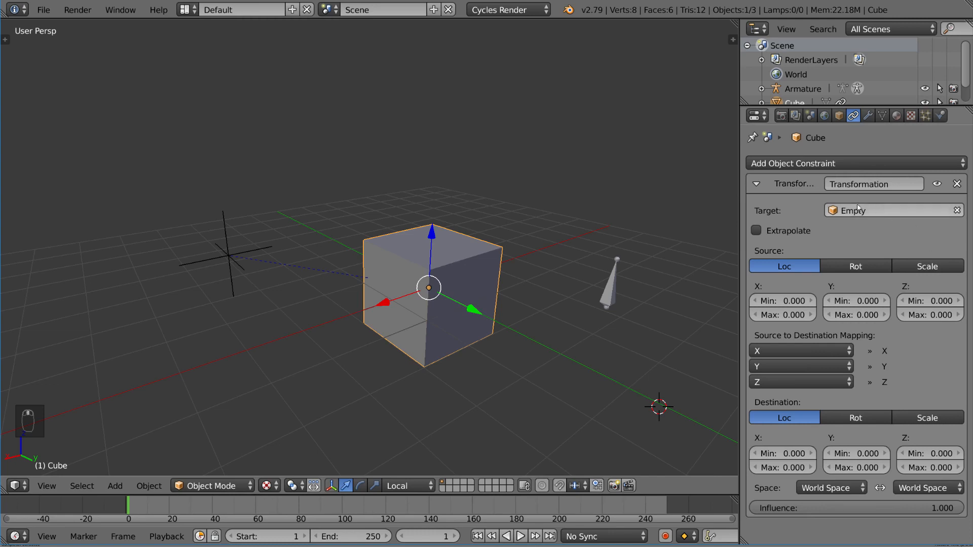
pyautogui.click(756, 231)
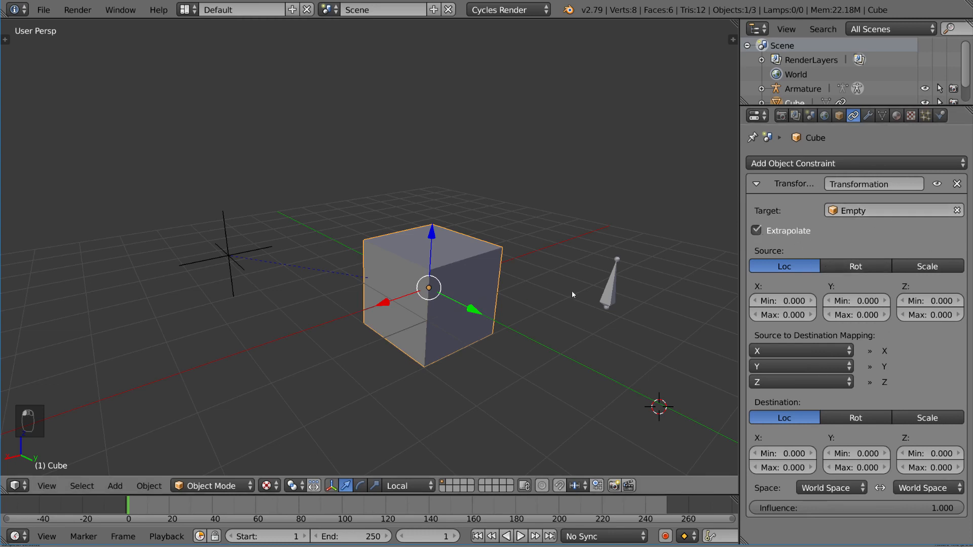
# Set the cube constraint's Source Loc maximums for X, Y and Z to 1
pyautogui.moveTo(571, 294); pyautogui.dragTo(471, 307, button='middle')
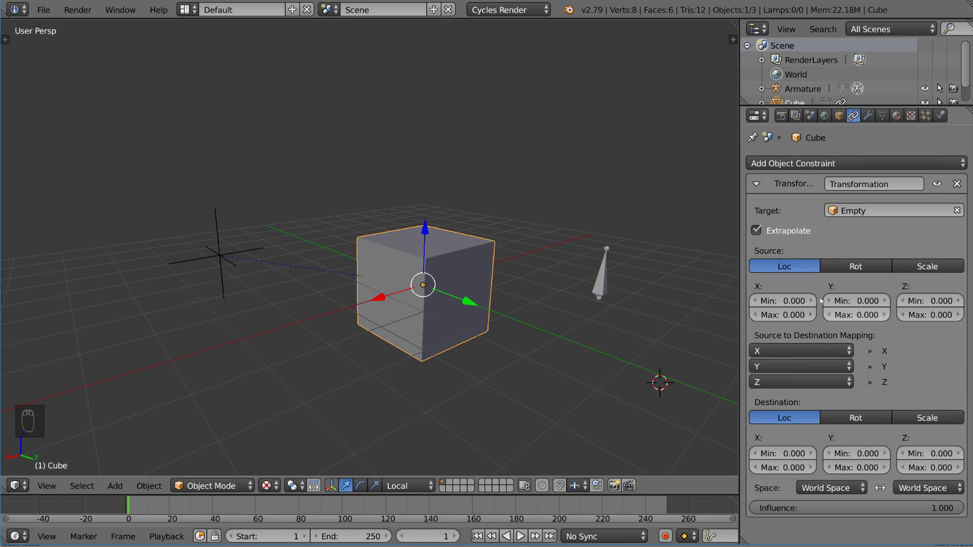
pyautogui.click(781, 315)
pyautogui.write('1')
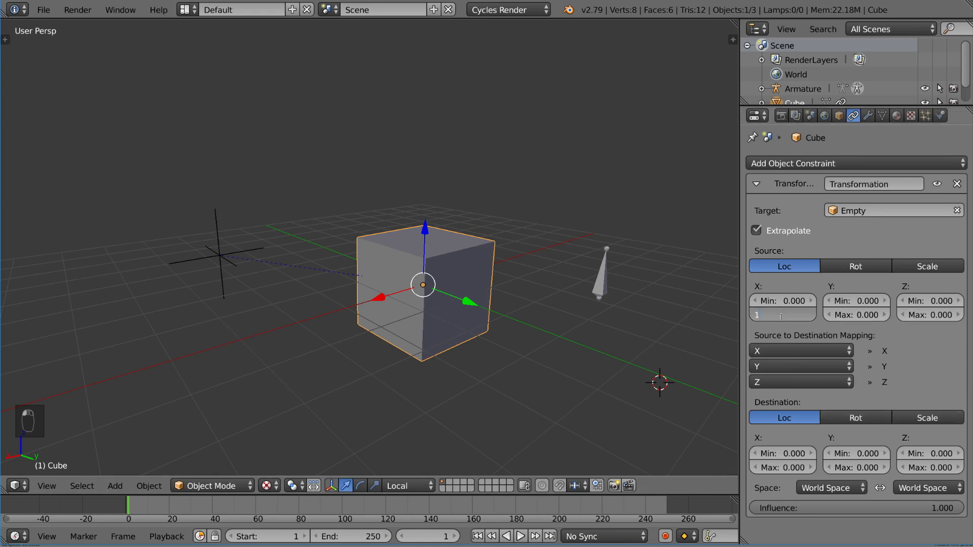
pyautogui.press('Tab')
pyautogui.write('1')
pyautogui.press('Tab')
pyautogui.write('1')
pyautogui.click(686, 318)
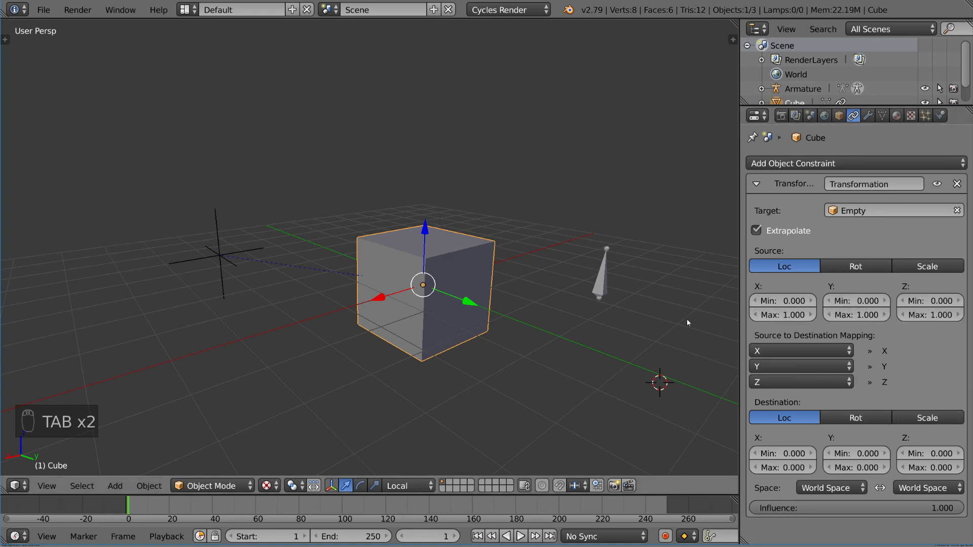
# Set the cube constraint's Destination Loc maximums for X, Y and Z to 10
pyautogui.click(798, 466)
pyautogui.write('10')
pyautogui.press('Tab')
pyautogui.write('10')
pyautogui.press('Tab')
pyautogui.write('1')
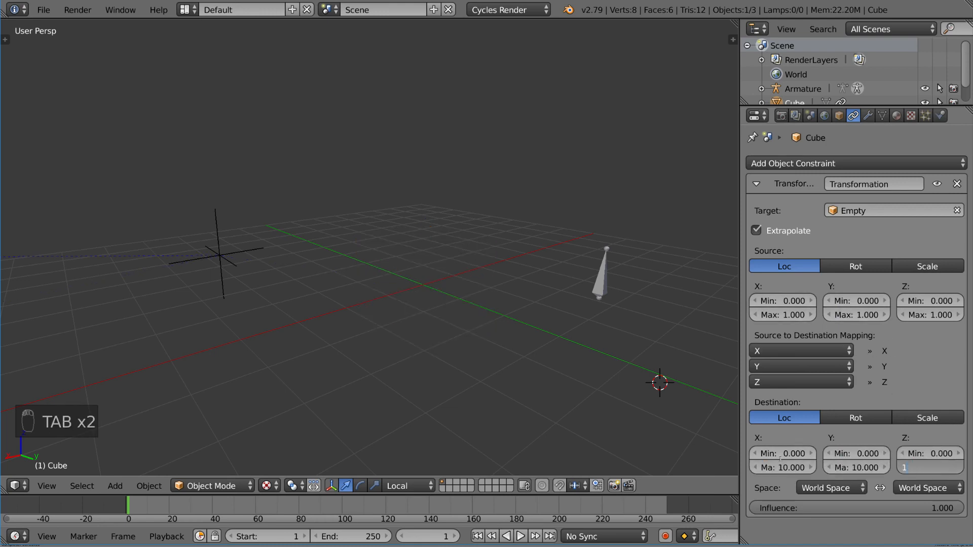
pyautogui.write('0')
pyautogui.press('Return')
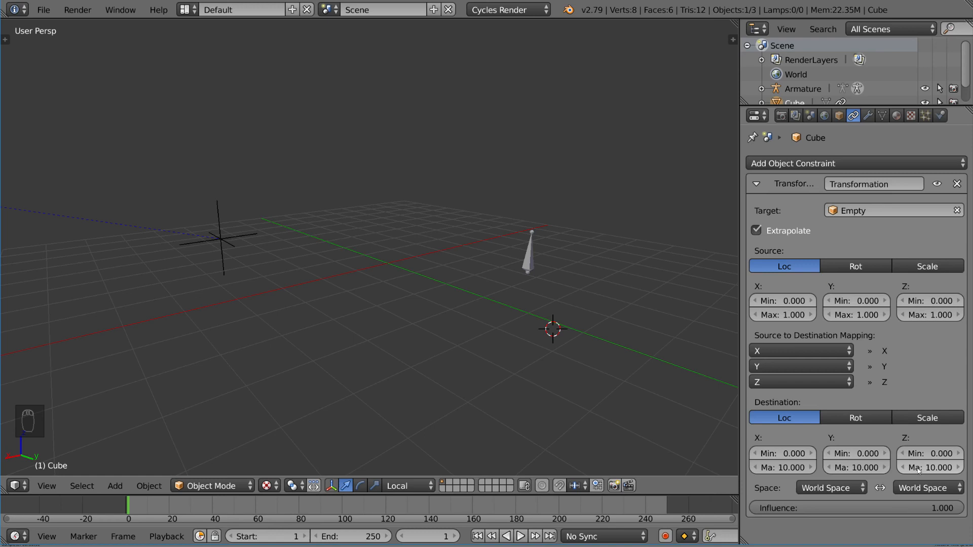
# Move the empty across the scene to test how the cube follows, cancelling the move
pyautogui.scroll(-1, 485, 252)
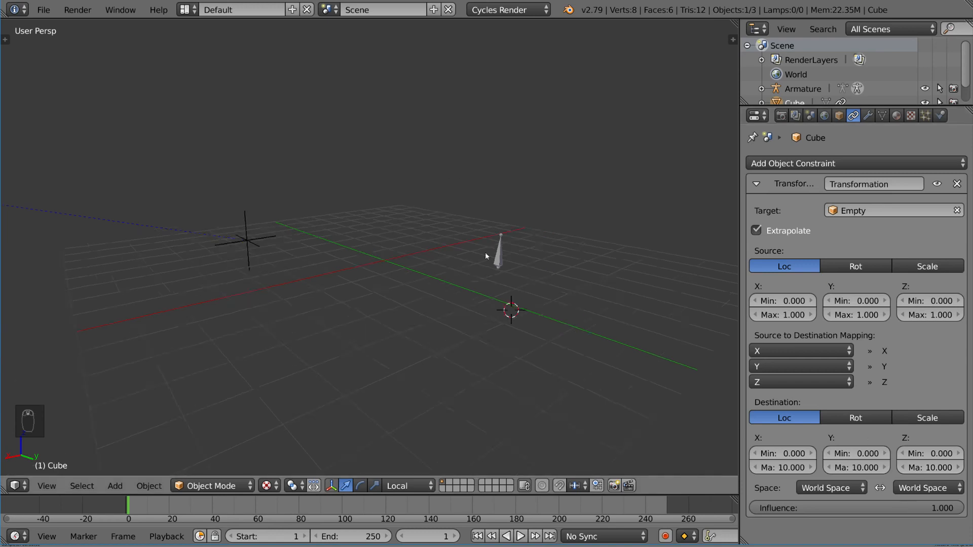
pyautogui.moveTo(485, 251); pyautogui.dragTo(351, 251, button='middle')
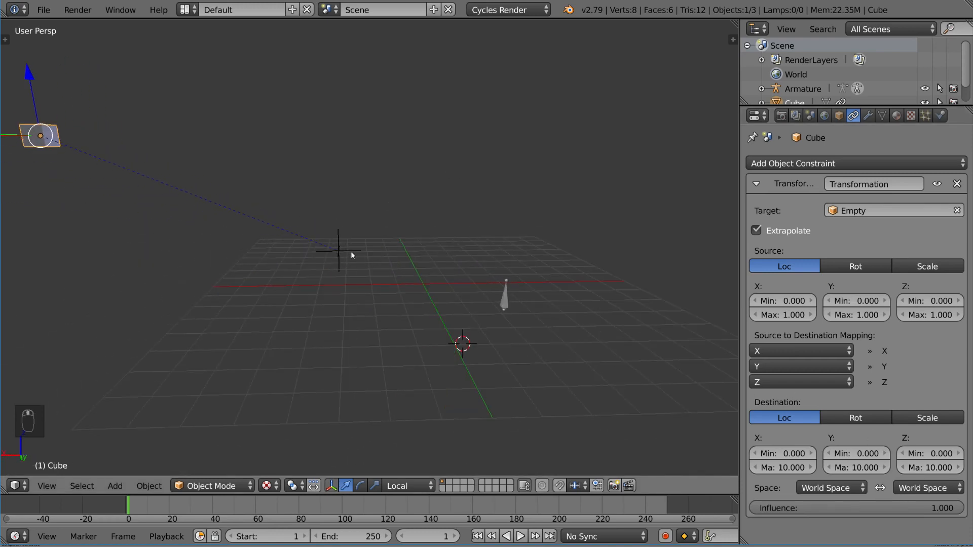
pyautogui.rightClick(352, 255)
pyautogui.press('g')
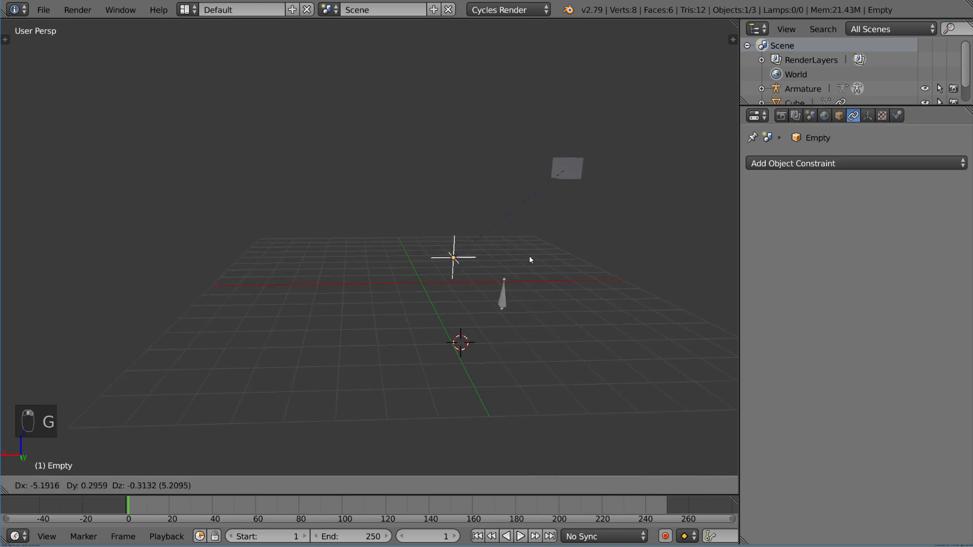
pyautogui.rightClick(510, 263)
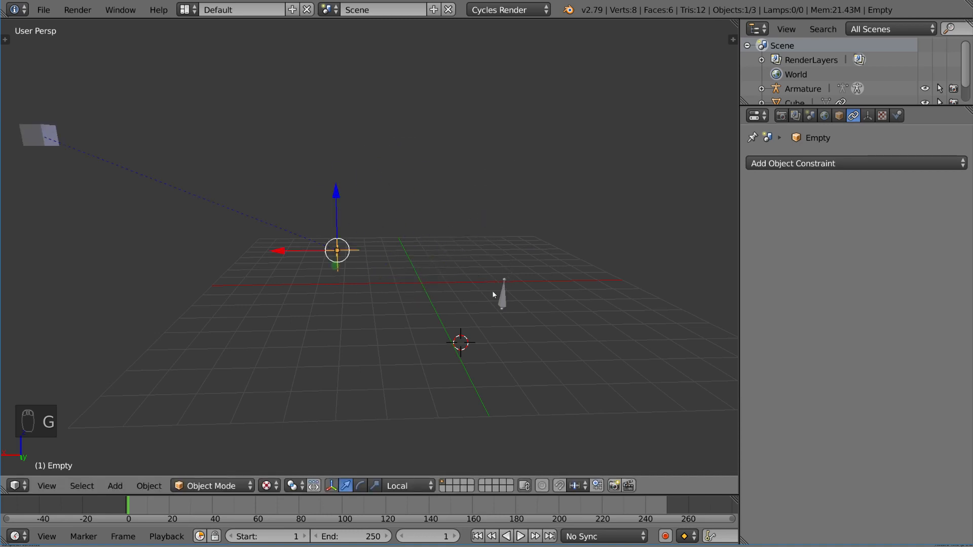
# Reselect the cube and set its constraint's Destination Loc maximums for X, Y and Z to 1.5
pyautogui.keyDown('shift'); pyautogui.moveTo(494, 295); pyautogui.dragTo(457, 265, button='middle'); pyautogui.keyUp('shift')
pyautogui.rightClick(54, 131)
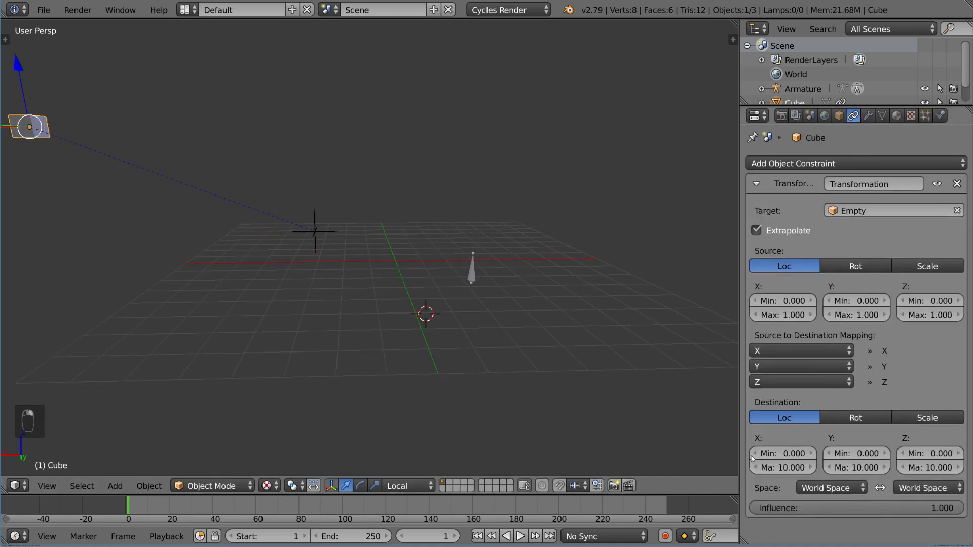
pyautogui.click(774, 461)
pyautogui.write('1.5')
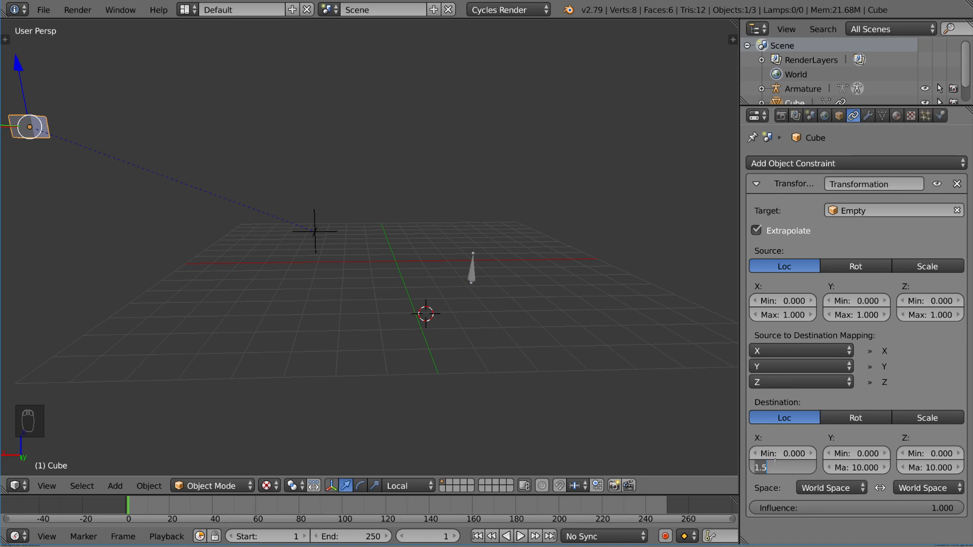
pyautogui.press('Return')
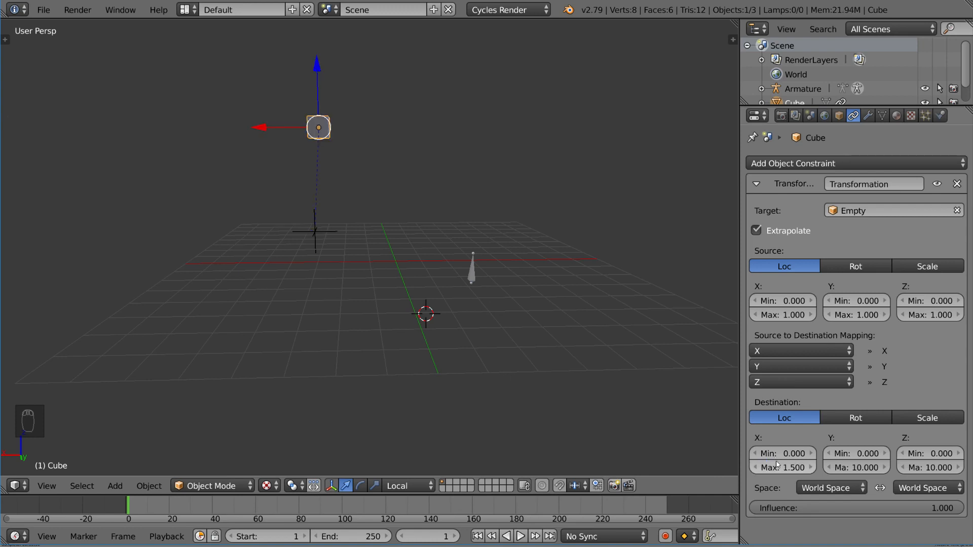
pyautogui.write('1.500')
pyautogui.write('1.500')
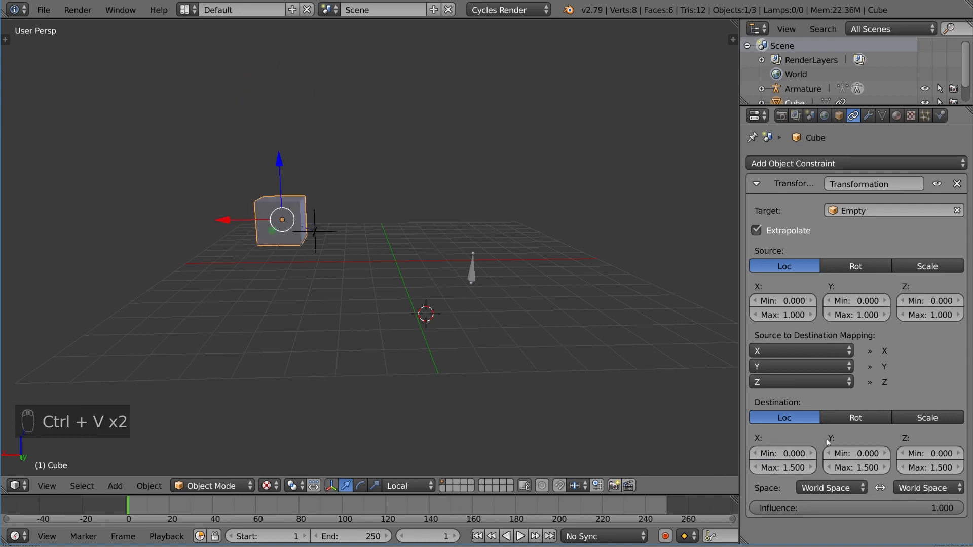
# Select the empty and move it around the scene to test how the cube follows, leaving it beside the cube
pyautogui.moveTo(304, 249); pyautogui.dragTo(388, 278, button='middle')
pyautogui.scroll(3, 389, 278)
pyautogui.rightClick(244, 267)
pyautogui.press('g')
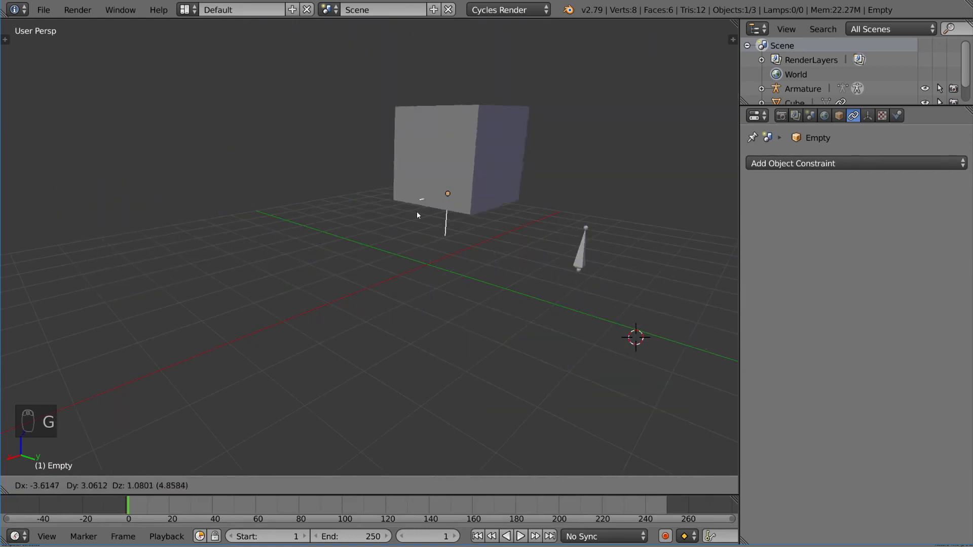
pyautogui.click(223, 249)
pyautogui.rightClick(163, 210)
# Select the armature's bone and switch its Transformation constraint's Source from rotation to Loc
pyautogui.rightClick(582, 255)
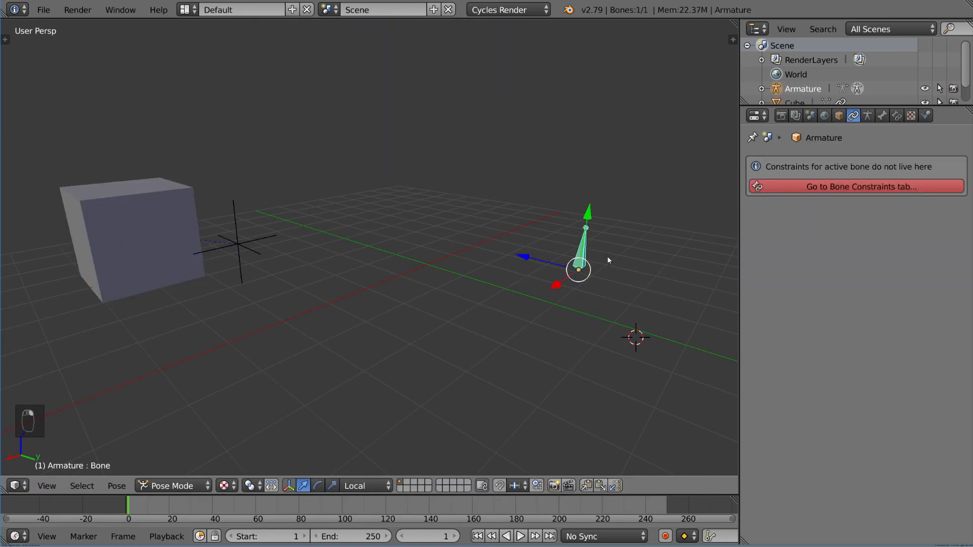
pyautogui.click(902, 186)
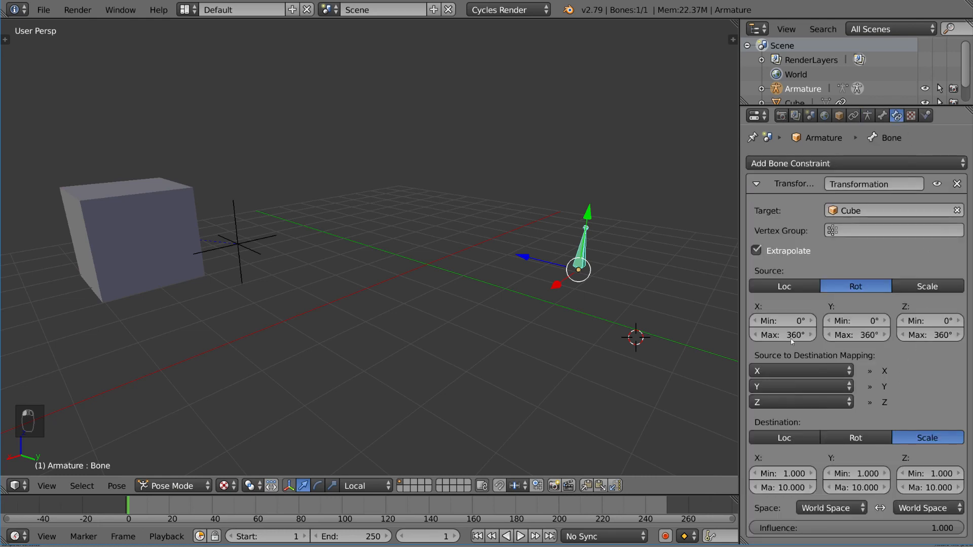
pyautogui.click(811, 284)
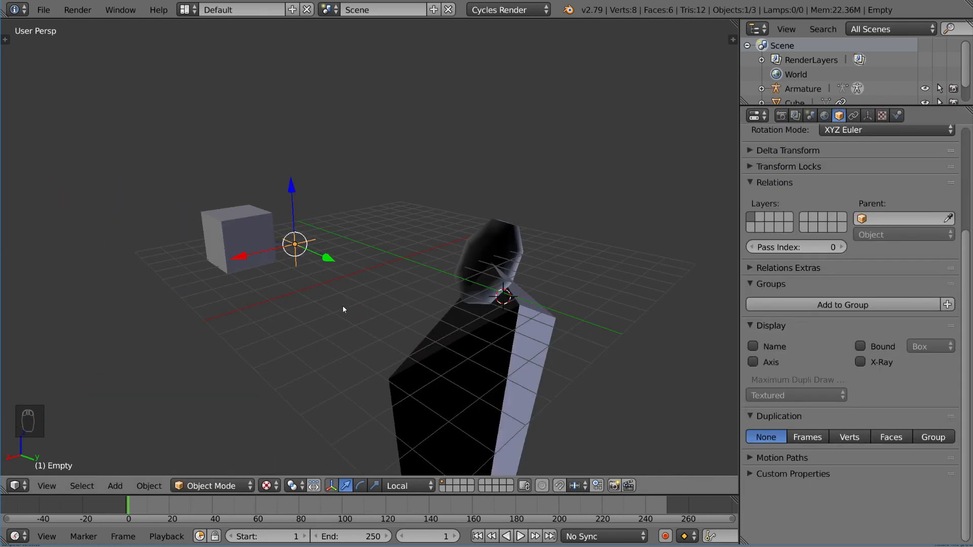
# Move the empty towards the middle of the grid to test how the cube's location drives the bone's scale
pyautogui.press('g')
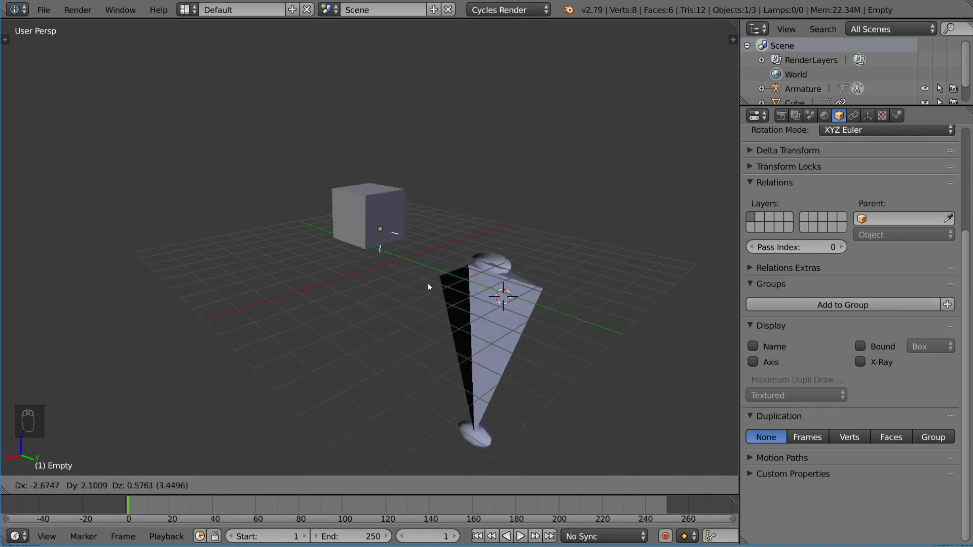
pyautogui.click(432, 303)
pyautogui.scroll(3, 533, 272)
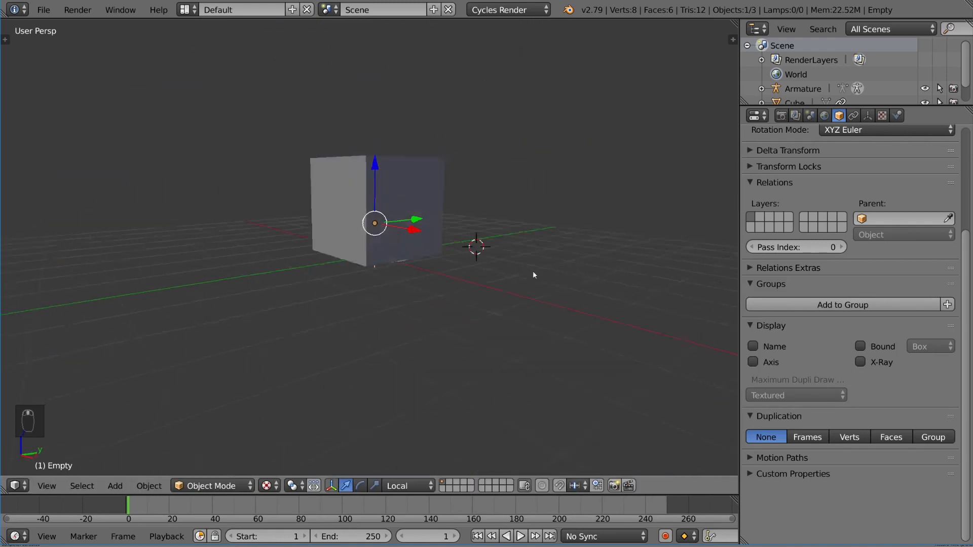